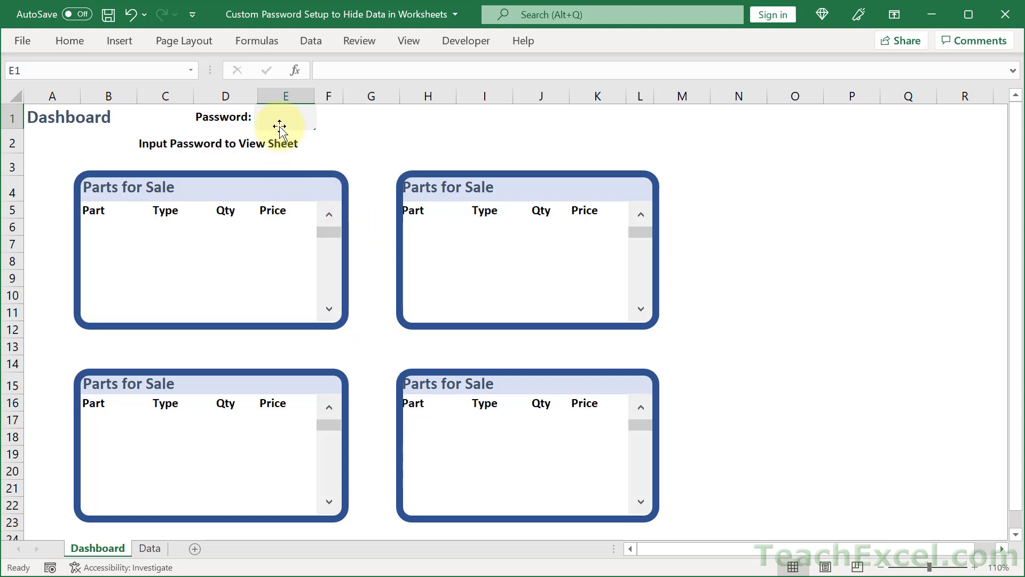
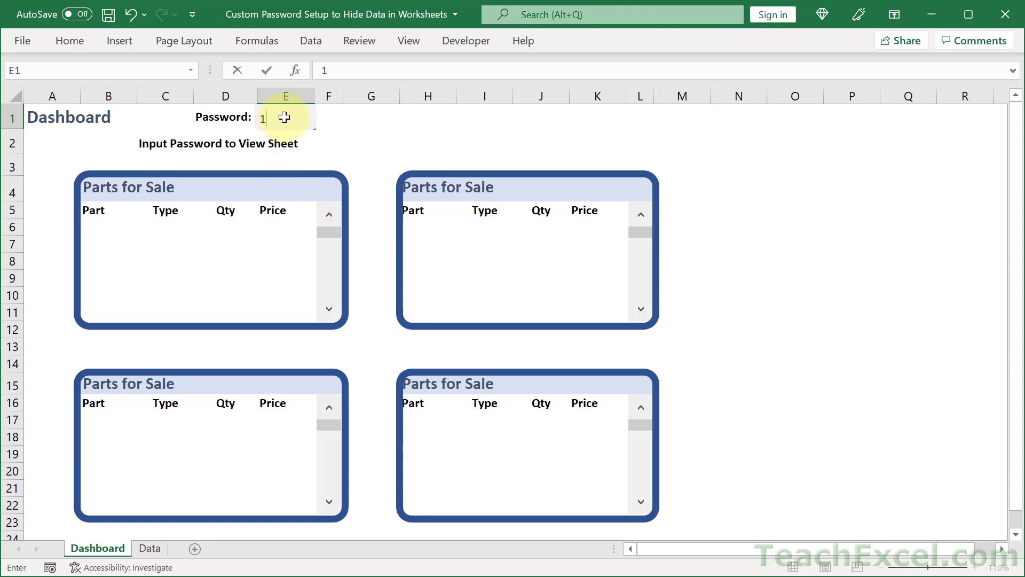
pyautogui.press('Return')
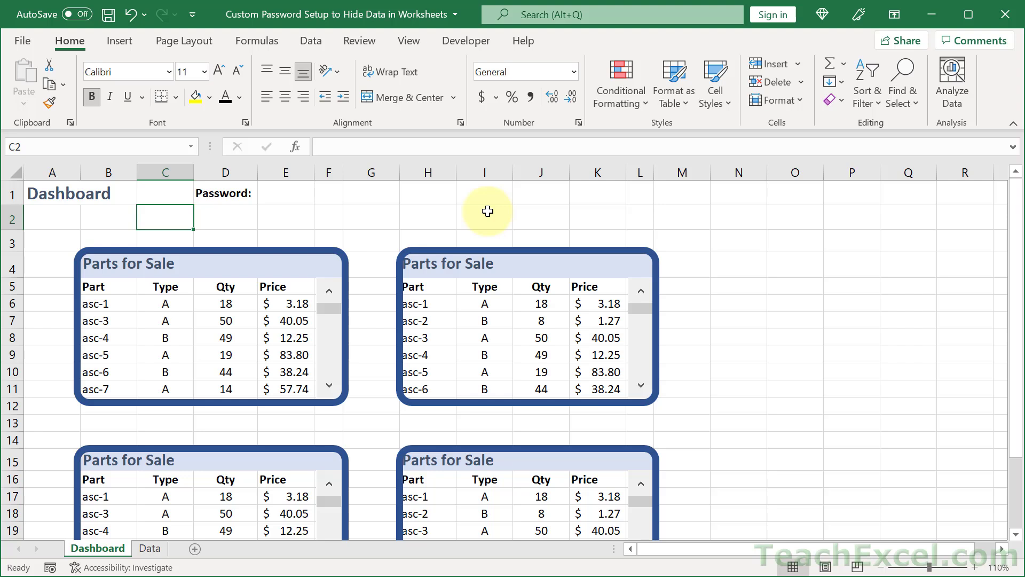
pyautogui.click(278, 194)
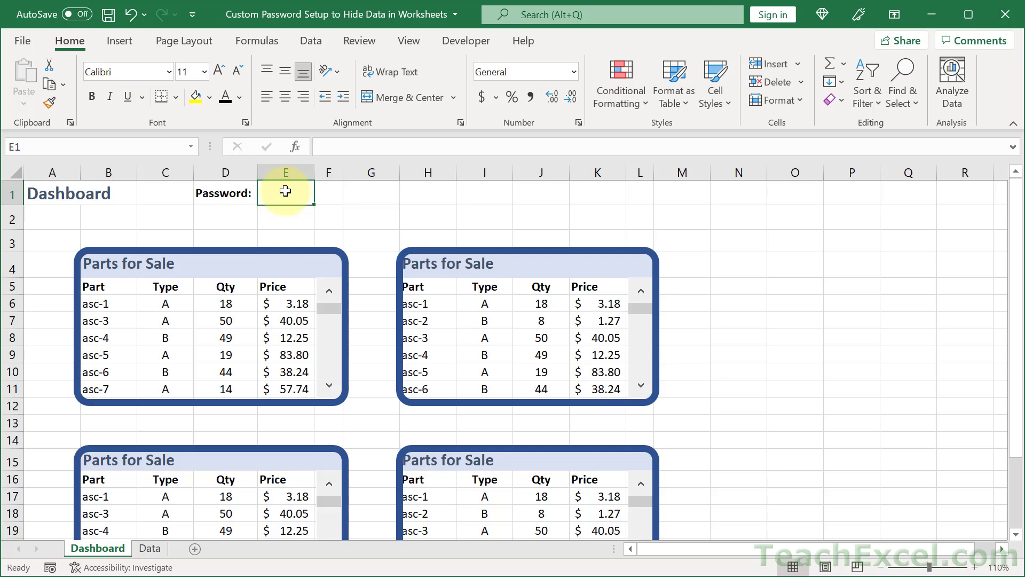
pyautogui.keyDown('ctrl'); pyautogui.scroll(2, 286, 191); pyautogui.keyUp('ctrl')
pyautogui.keyDown('ctrl'); pyautogui.scroll(2, 283, 192); pyautogui.keyUp('ctrl')
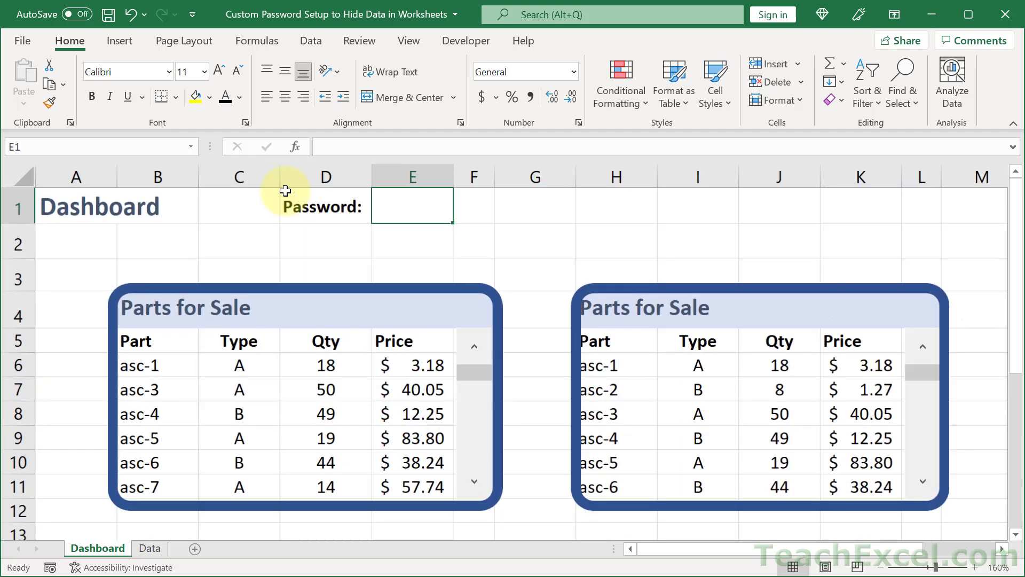
pyautogui.keyDown('ctrl'); pyautogui.scroll(1, 284, 193); pyautogui.keyUp('ctrl')
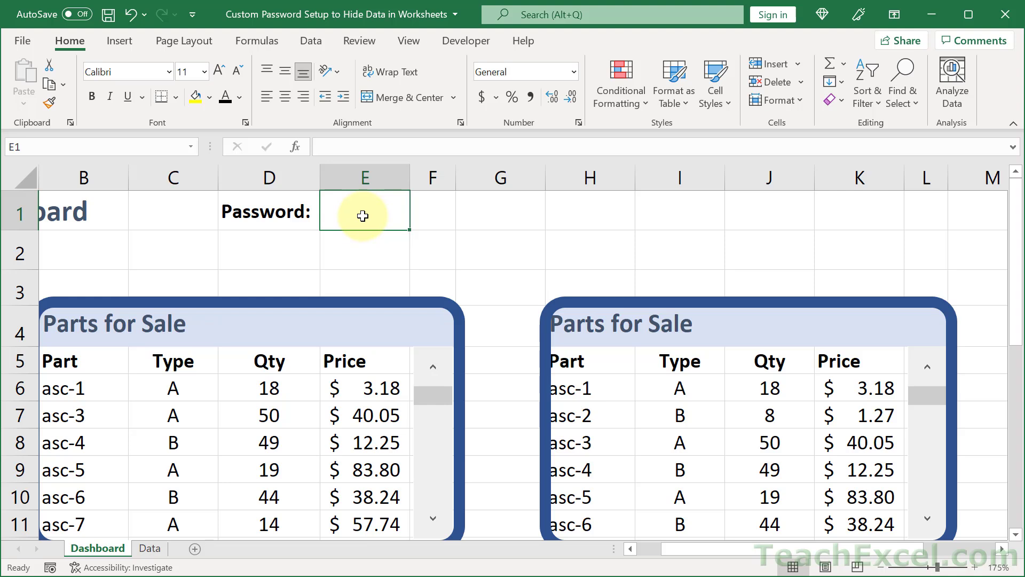
pyautogui.click(492, 217)
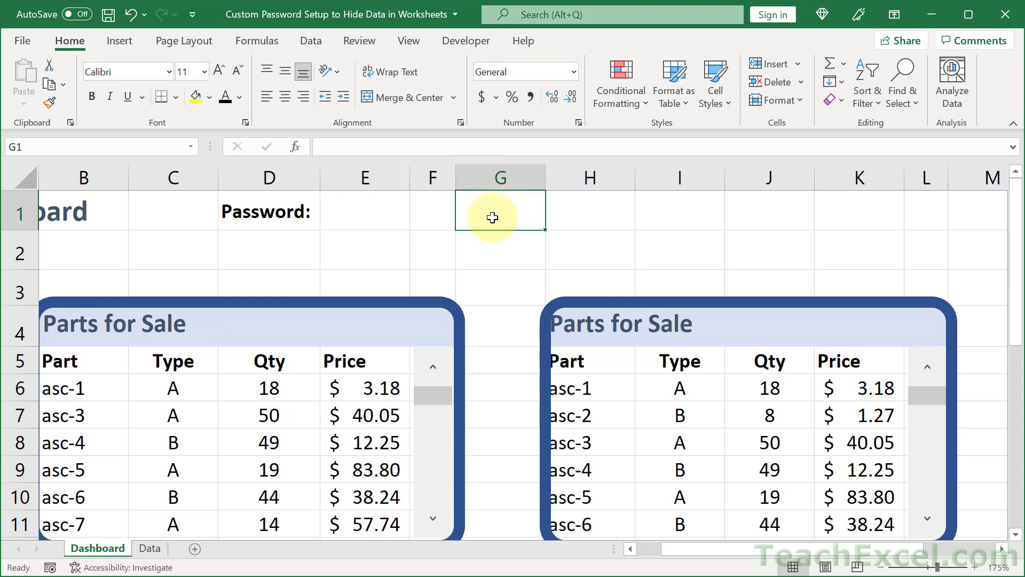
pyautogui.write('=')
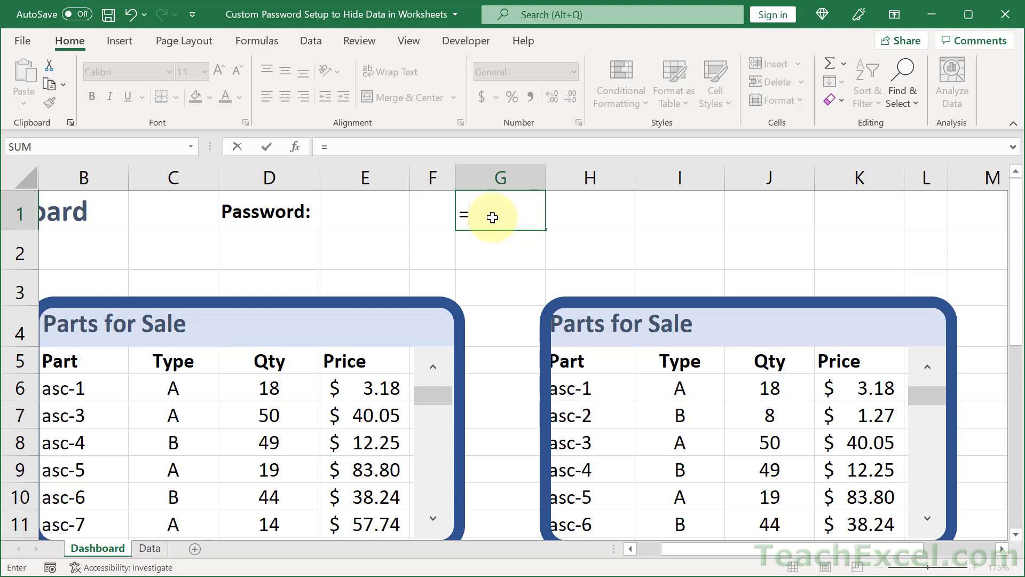
pyautogui.click(345, 200)
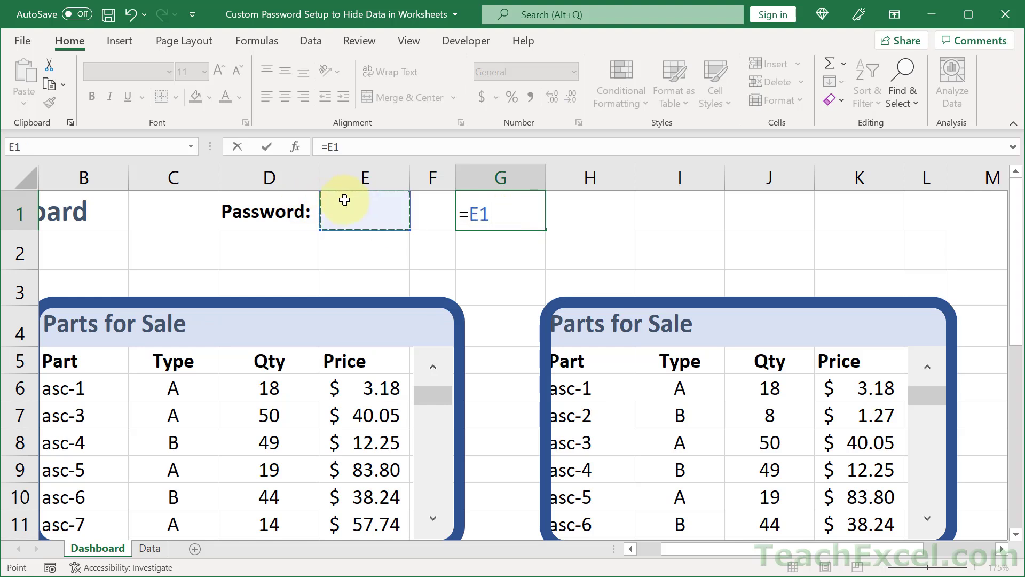
pyautogui.press('Return')
pyautogui.click(344, 200)
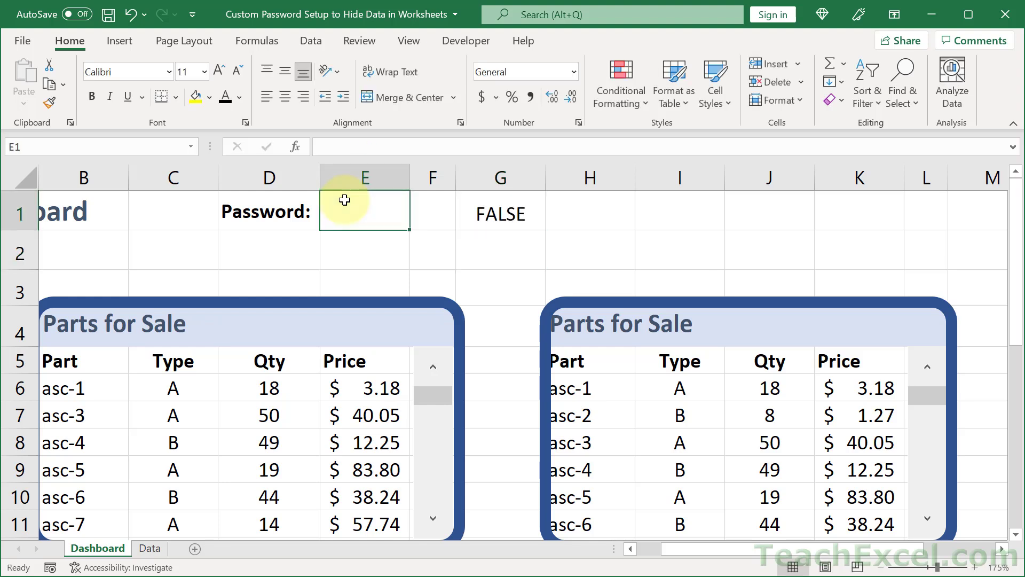
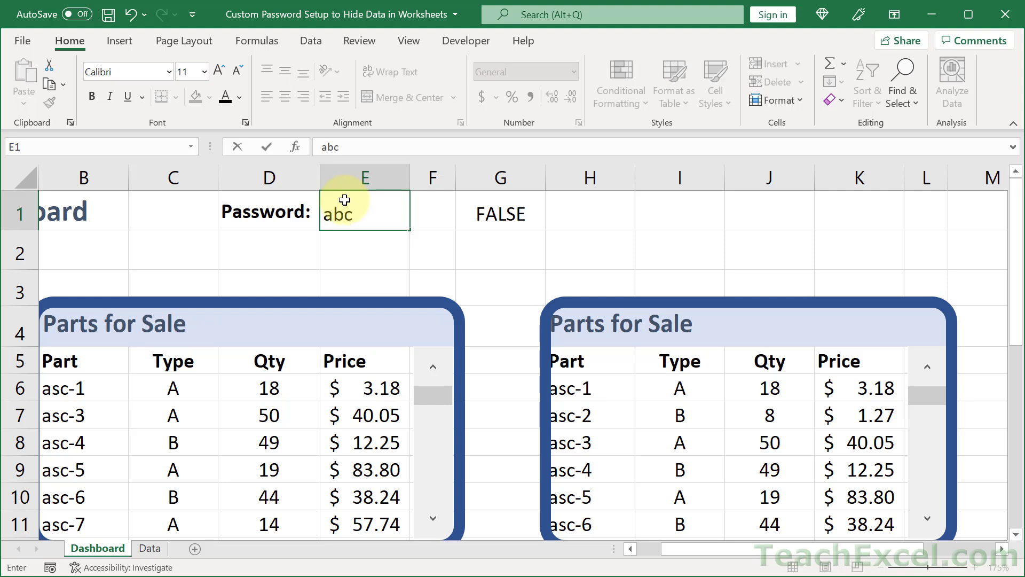
pyautogui.press('Return')
pyautogui.click(345, 200)
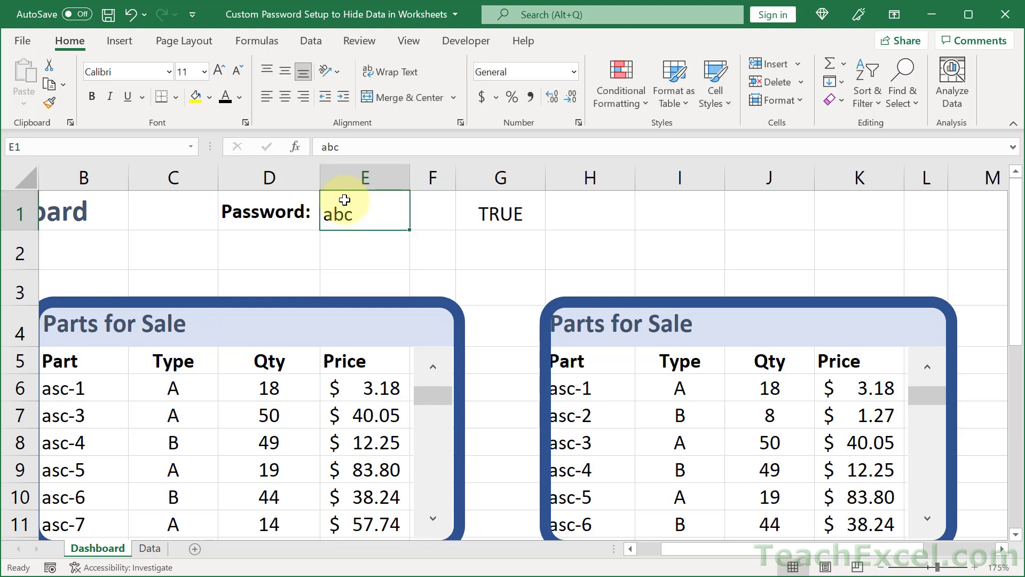
pyautogui.press('Return')
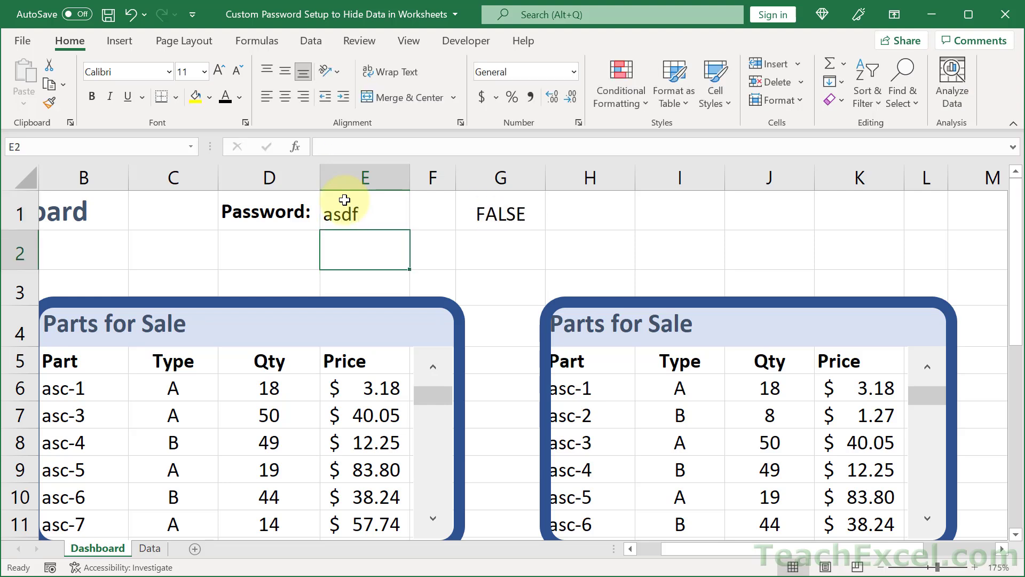
pyautogui.click(344, 200)
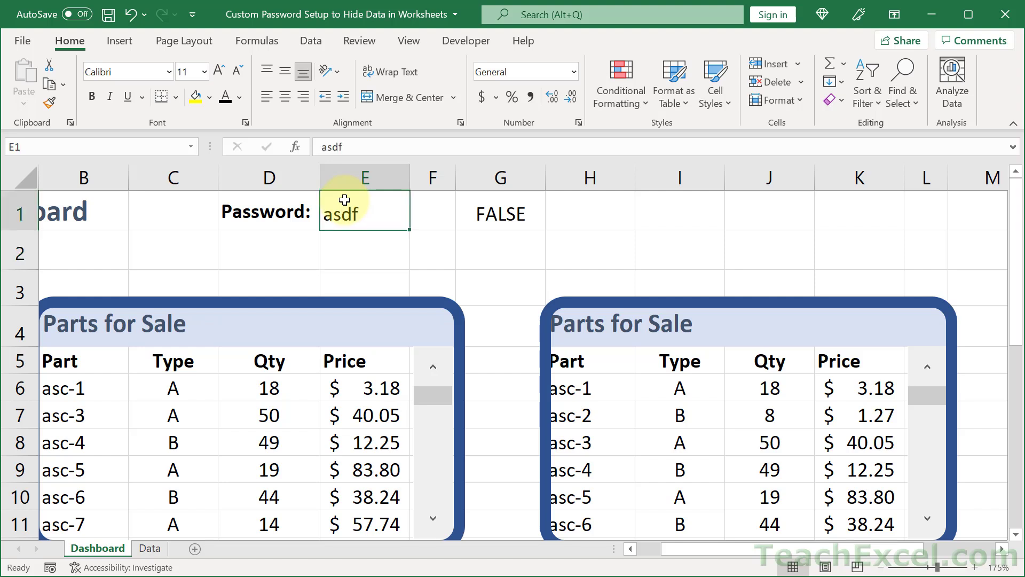
pyautogui.press('Return')
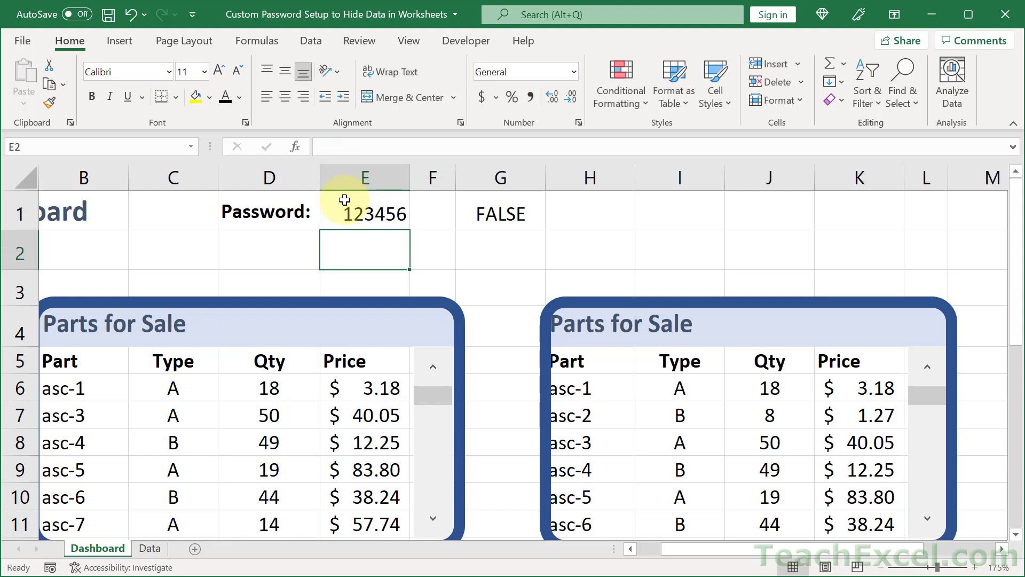
pyautogui.doubleClick(504, 212)
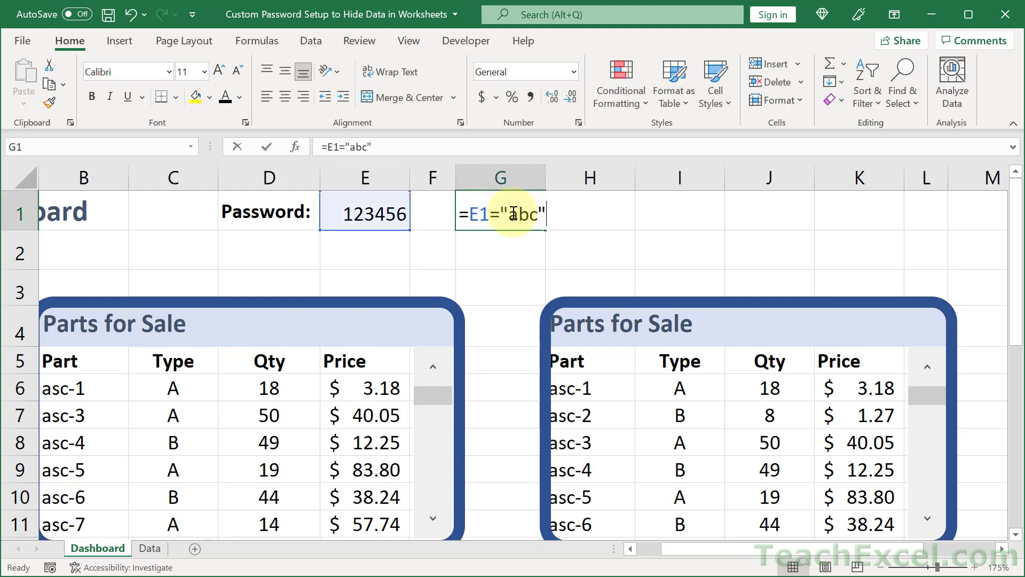
pyautogui.click(538, 213)
pyautogui.press('BackSpace')
pyautogui.press('BackSpace')
pyautogui.press('BackSpace')
pyautogui.press('Return')
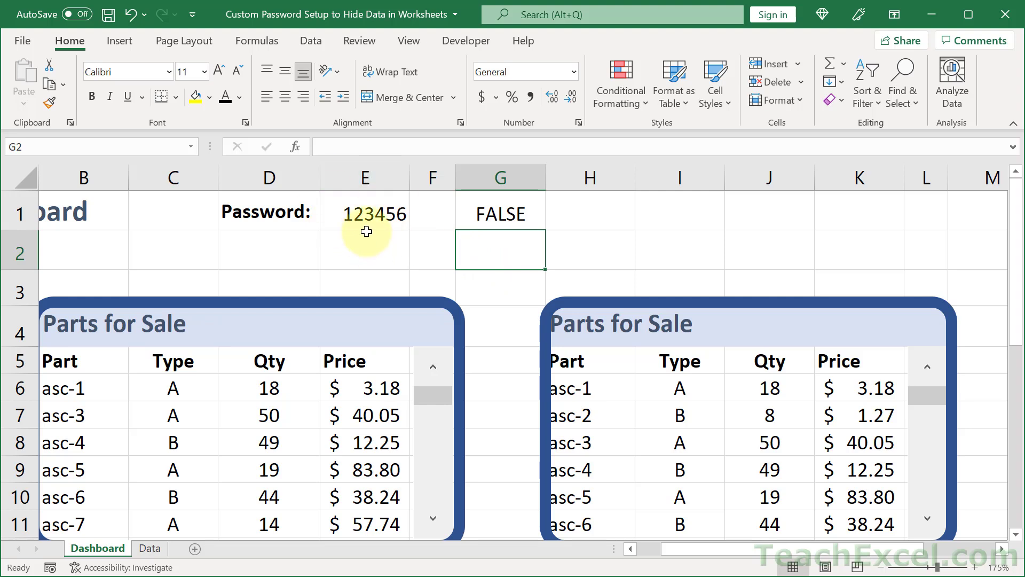
pyautogui.doubleClick(479, 214)
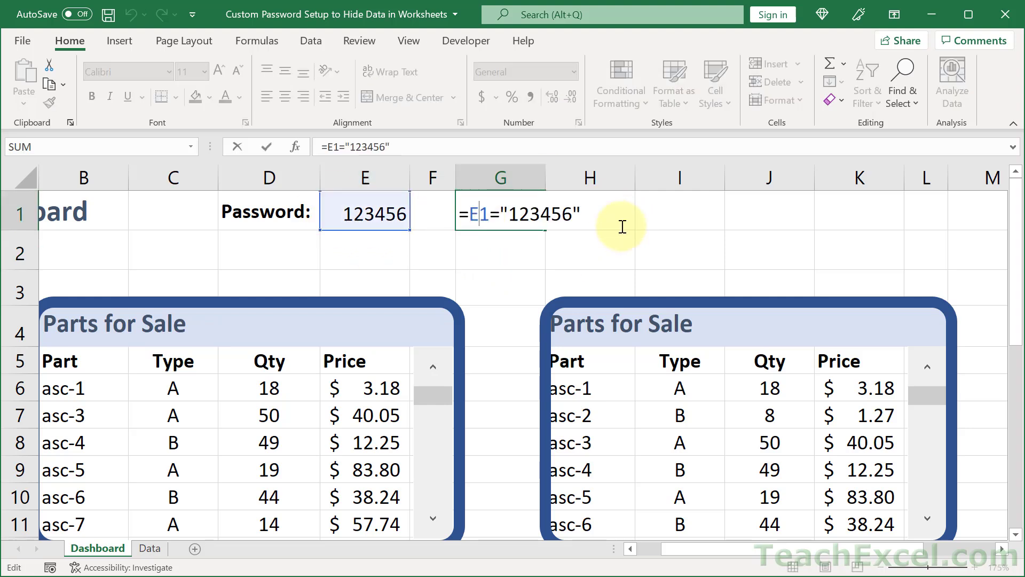
pyautogui.click(468, 214)
pyautogui.write('t')
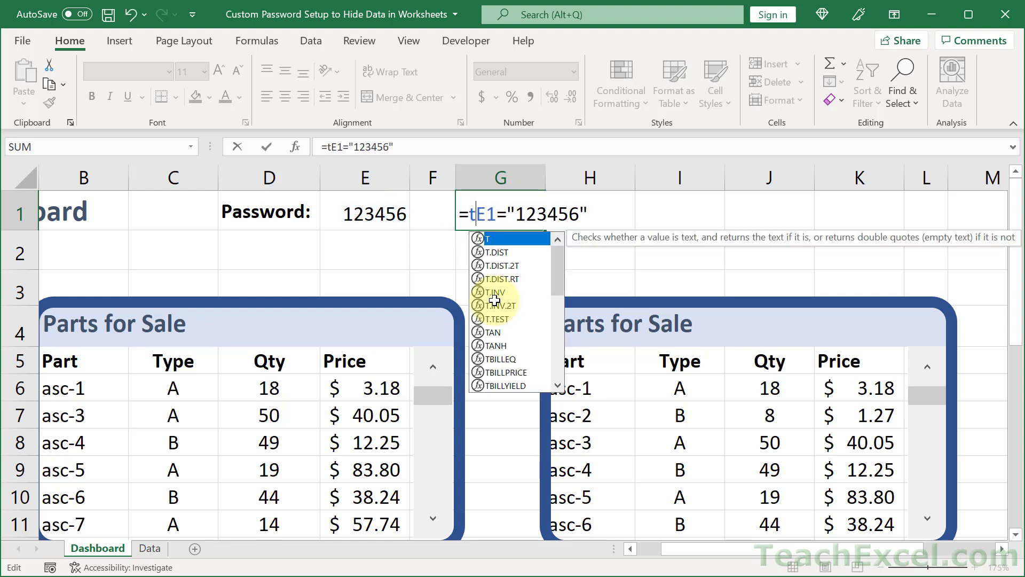
pyautogui.write('ex')
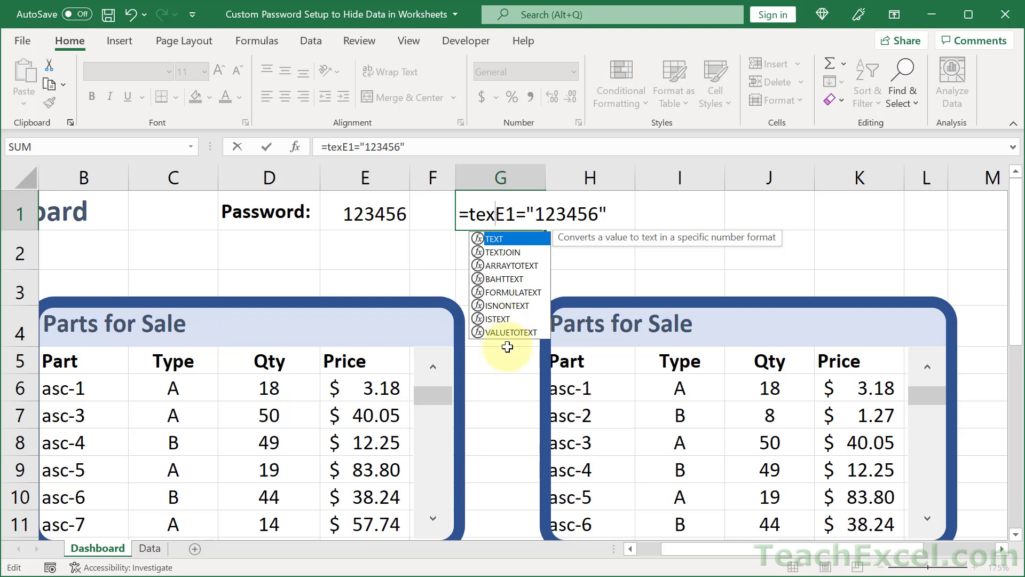
pyautogui.write('t(E1')
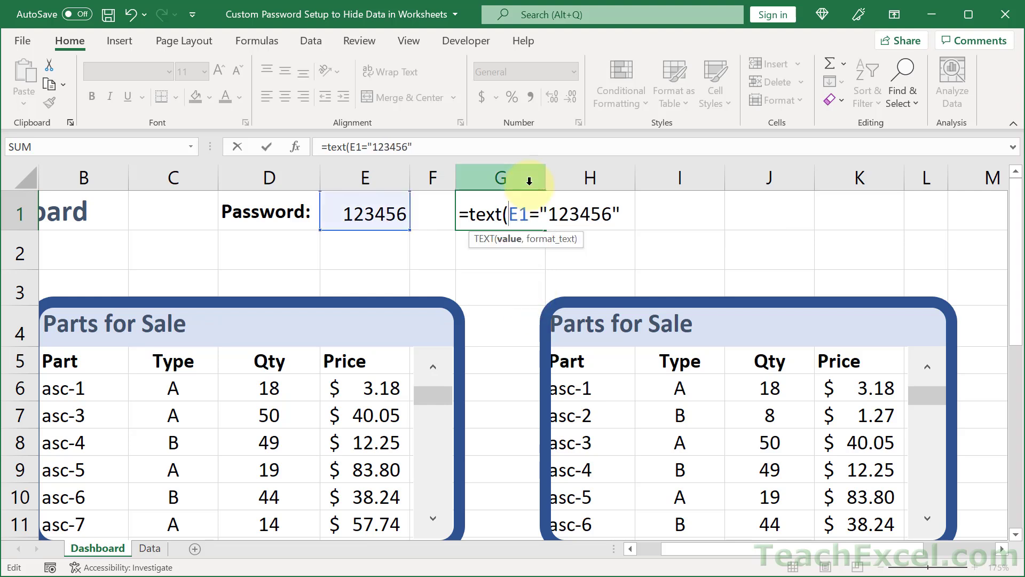
pyautogui.write(',')
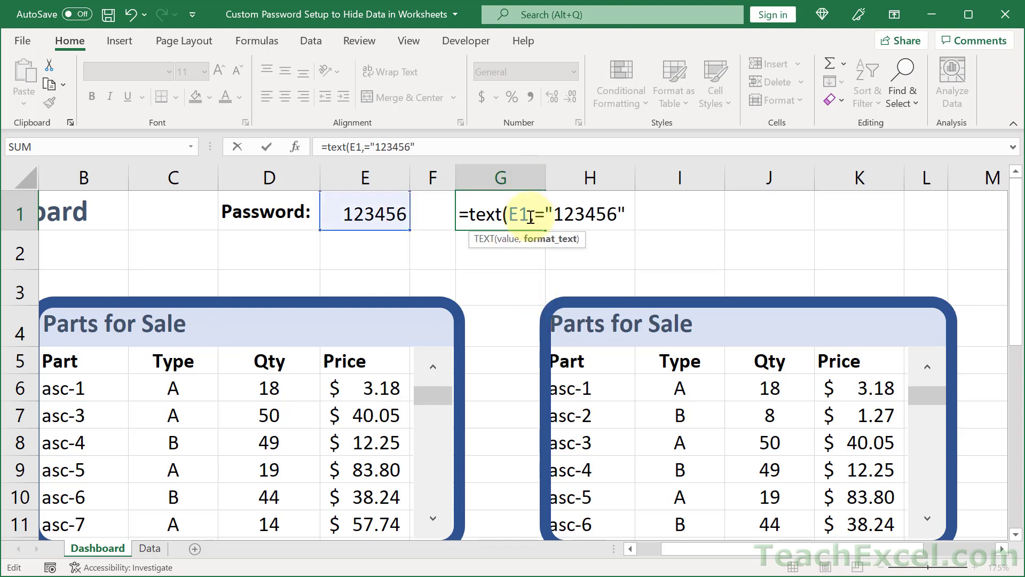
pyautogui.write('"')
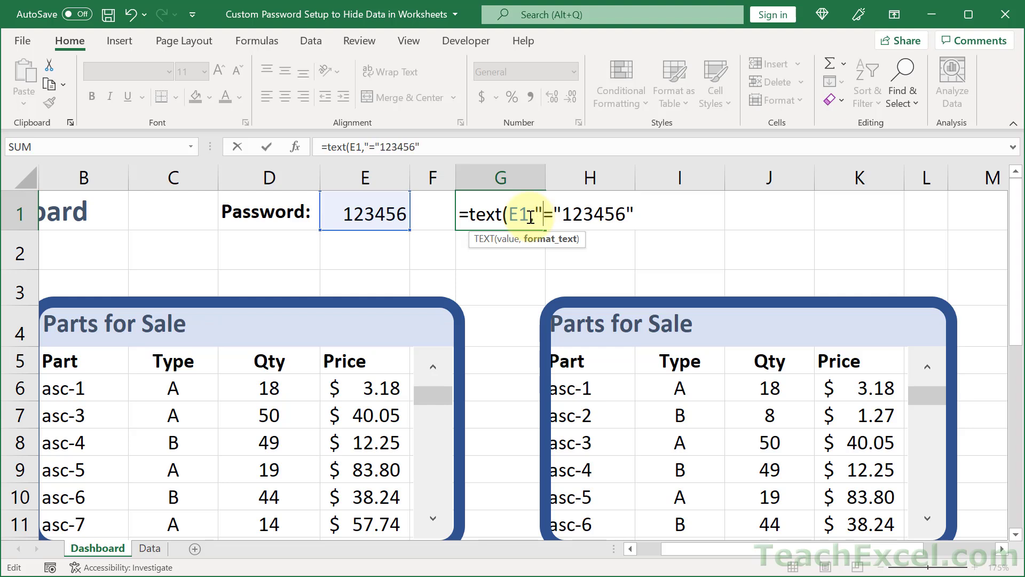
pyautogui.write('0')
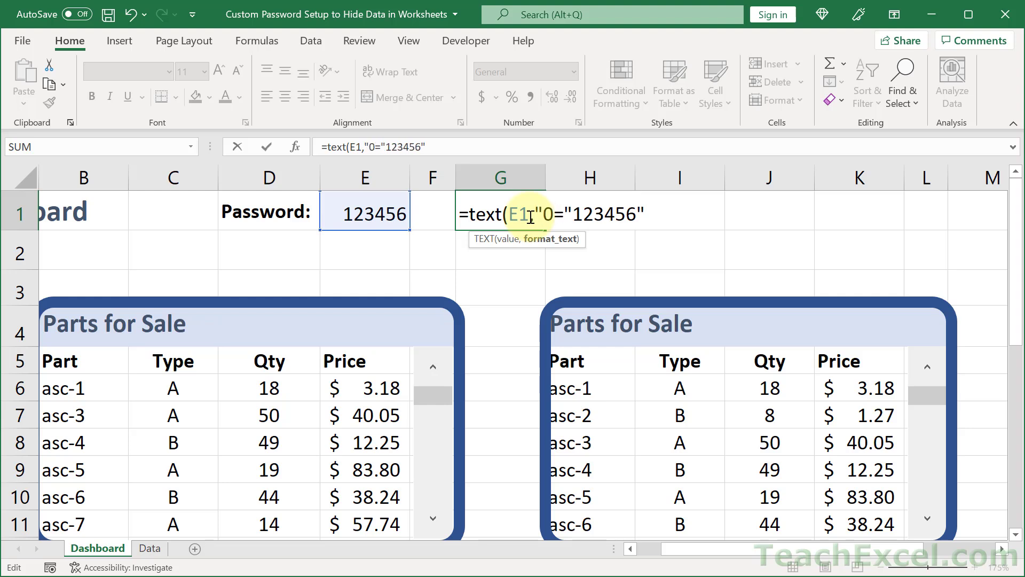
pyautogui.write('")')
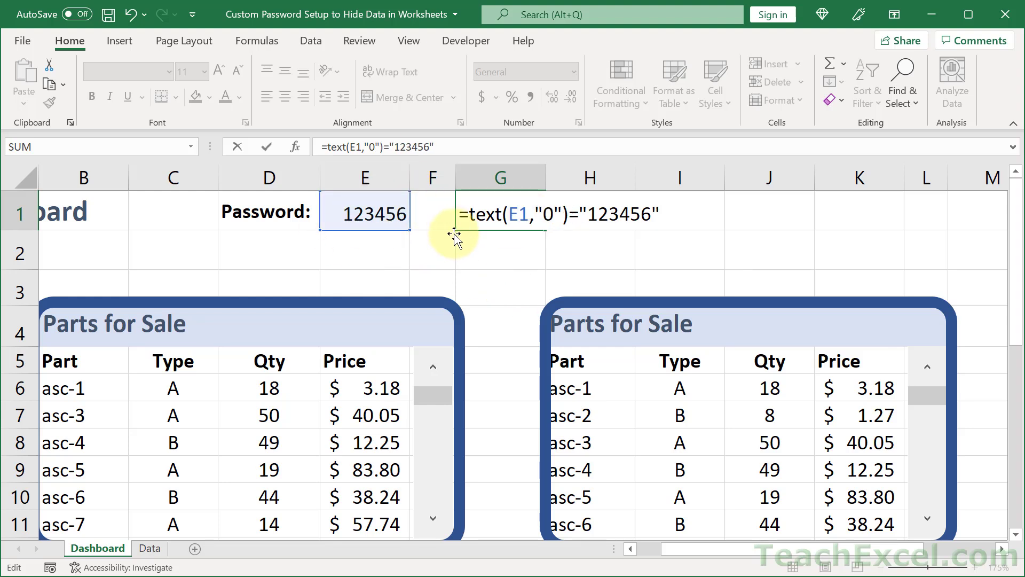
pyautogui.press('Return')
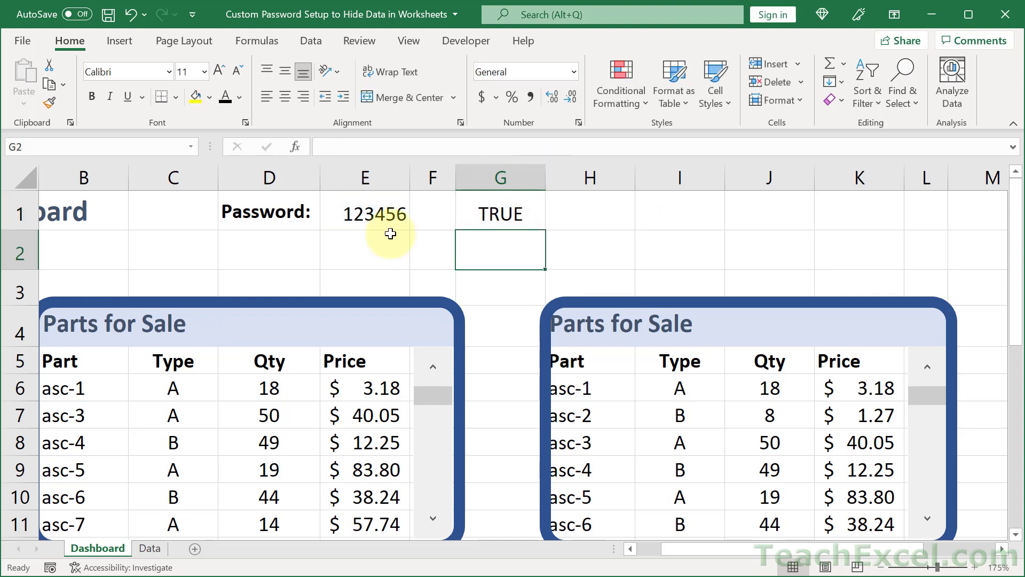
pyautogui.click(370, 207)
pyautogui.press('Delete')
pyautogui.press('Return')
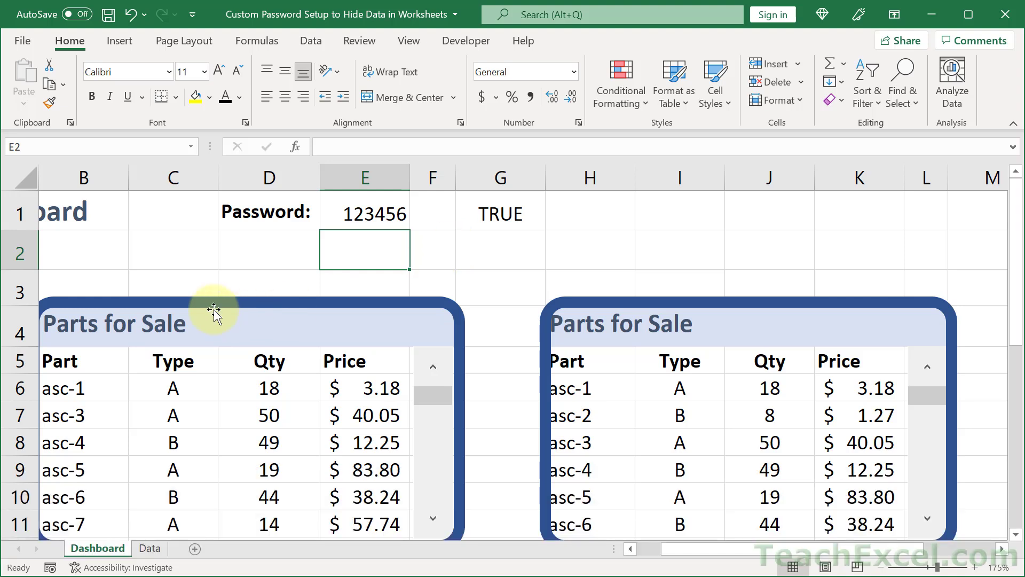
# Put =IF(NOT(G1),"Input Password to View Sheet","") in C2 and clear E1 to see the prompt.
pyautogui.click(165, 251)
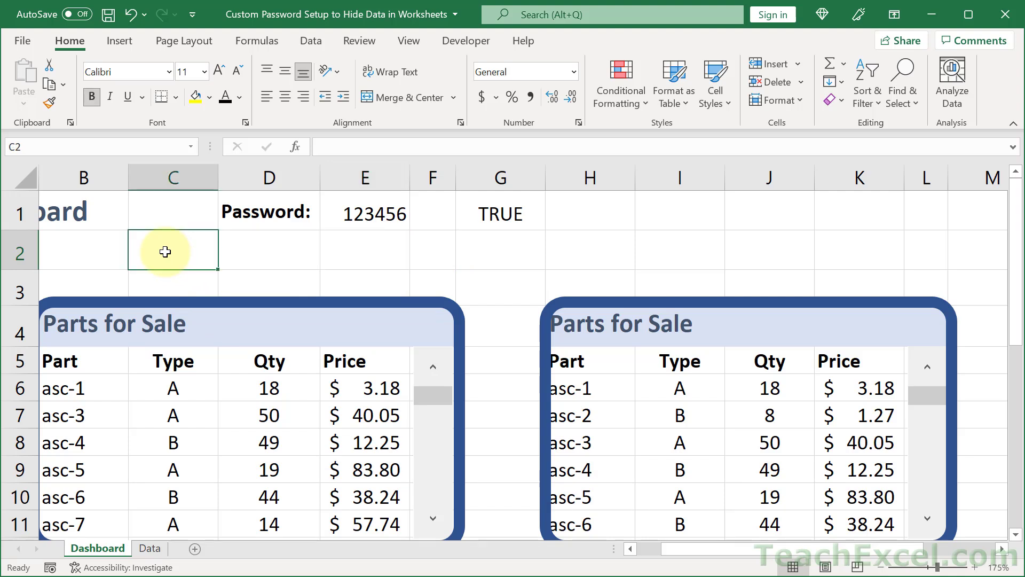
pyautogui.write('=')
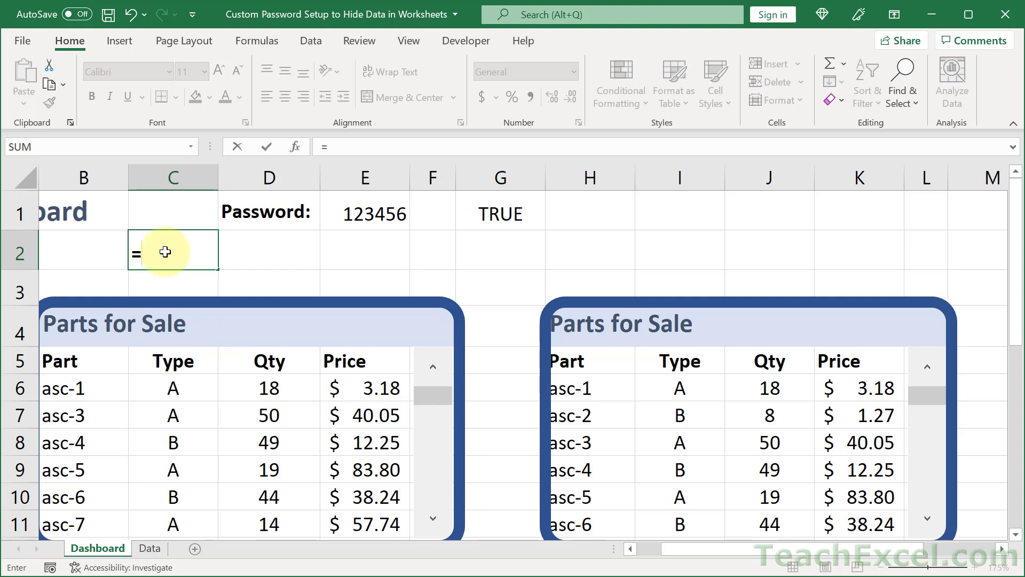
pyautogui.write('if(')
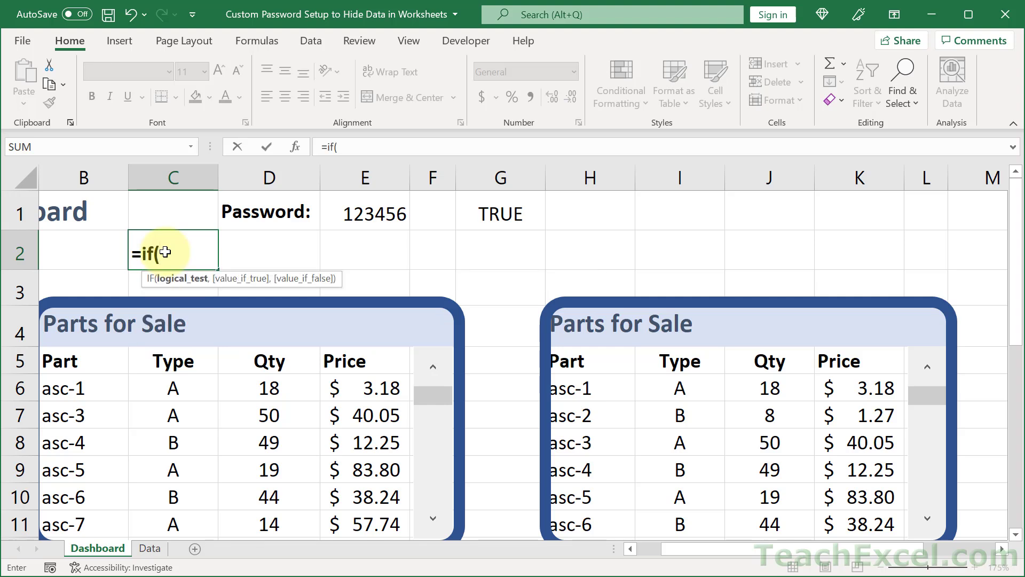
pyautogui.write('not')
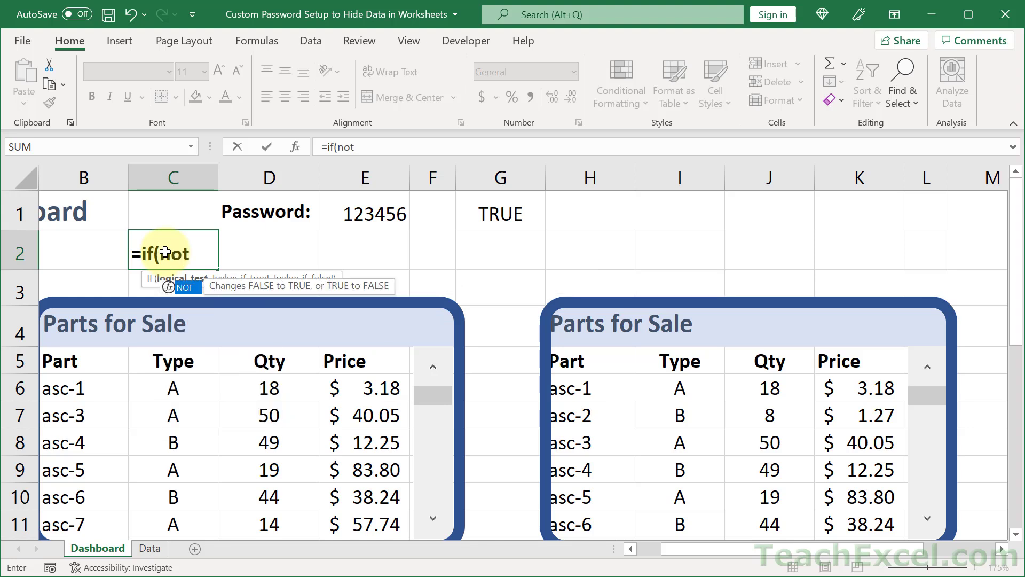
pyautogui.write('(')
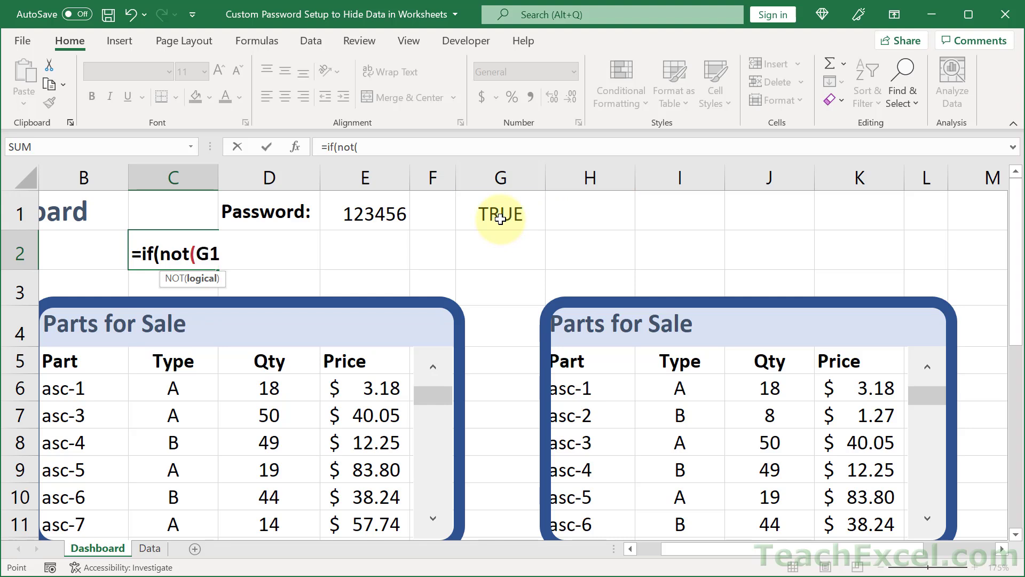
pyautogui.write('),"Inpu')
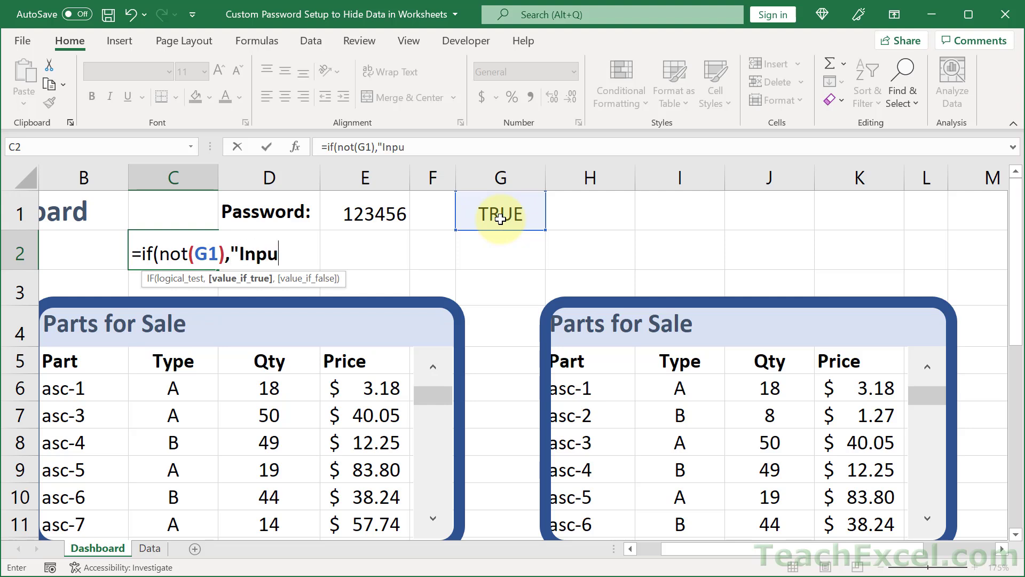
pyautogui.write('t Password to View Sheet",')
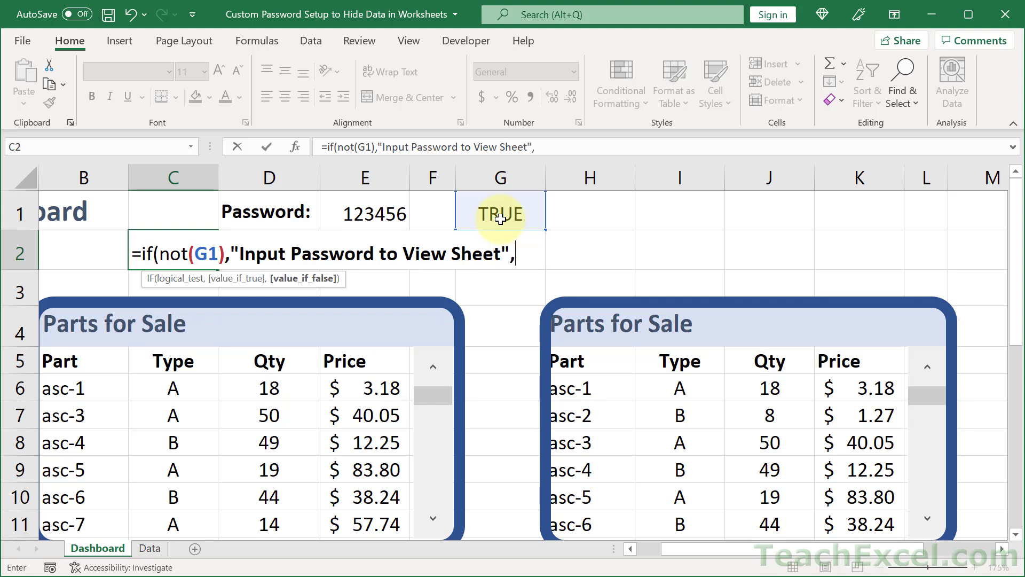
pyautogui.write('"")')
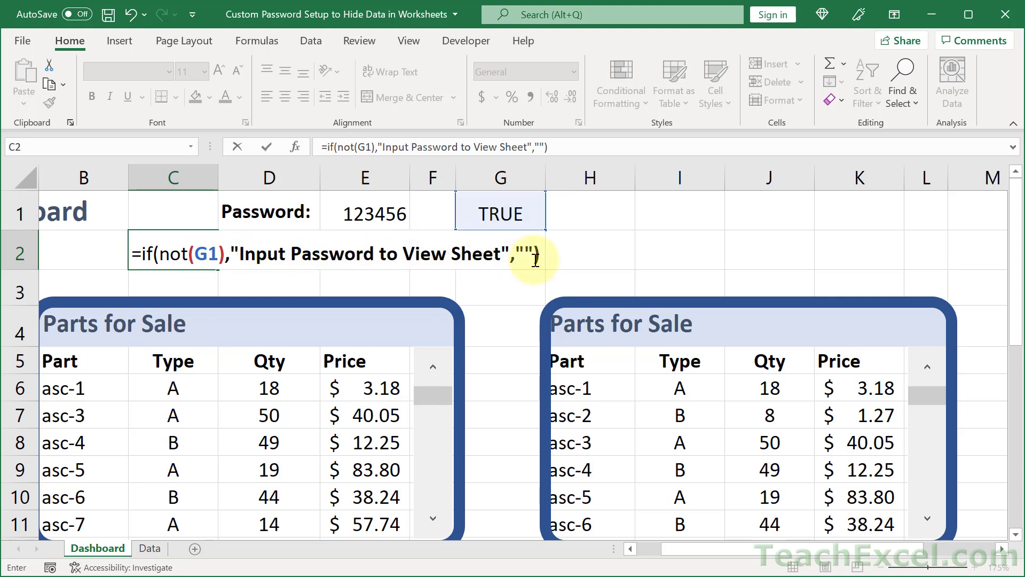
pyautogui.press('Return')
pyautogui.click(374, 208)
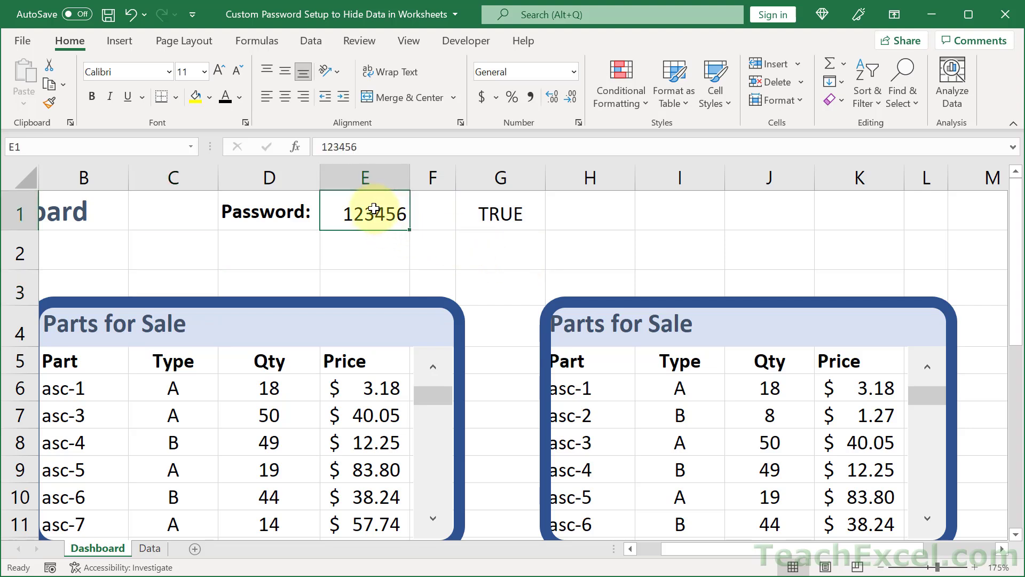
pyautogui.press('Delete')
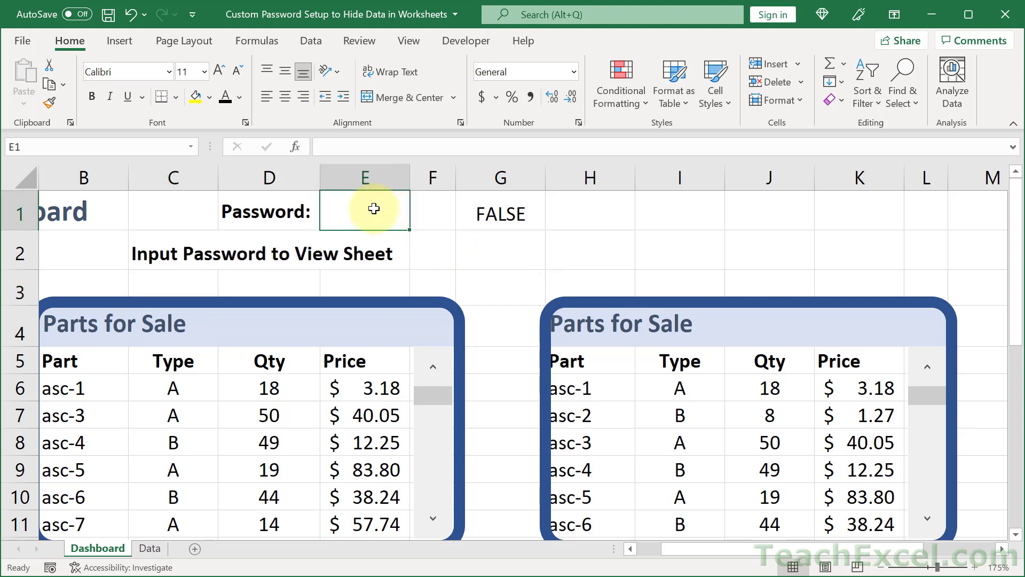
pyautogui.hotkey('ctrl', 'z')
pyautogui.click(879, 567)
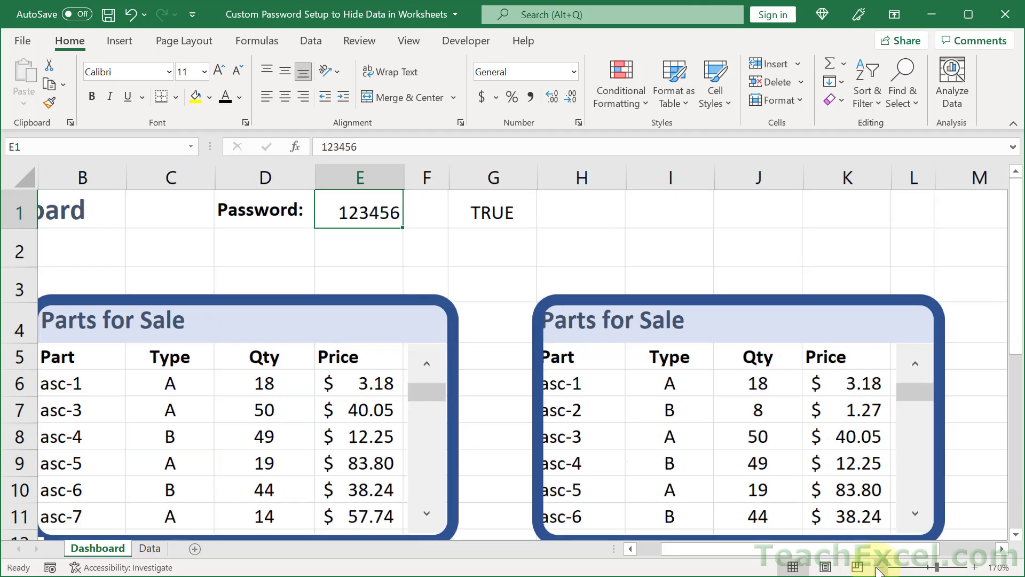
pyautogui.click(880, 567)
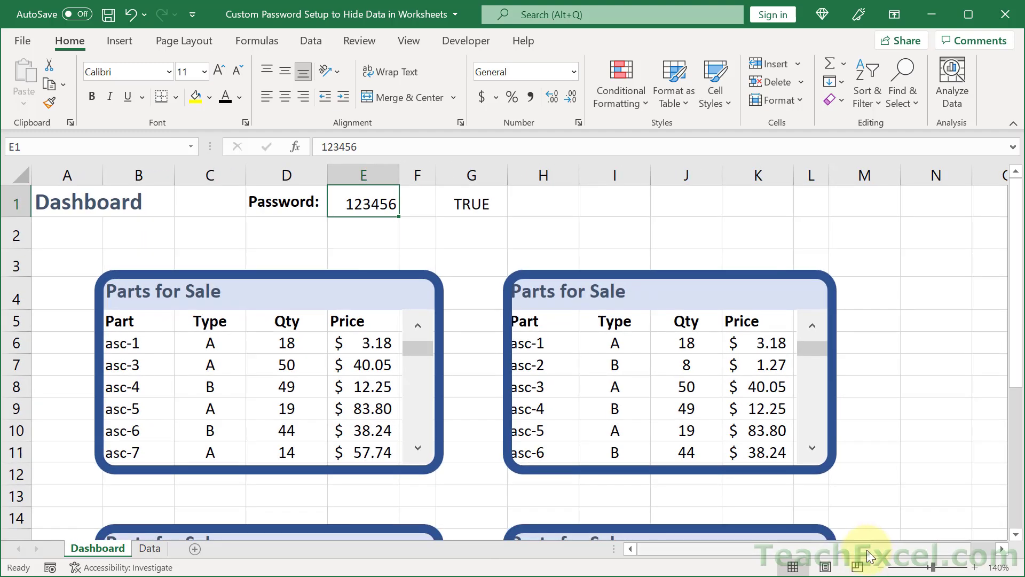
# Test the Parts list scroll bars, stepping down and back to asc-1.
pyautogui.click(418, 450)
pyautogui.click(418, 450)
pyautogui.click(418, 327)
pyautogui.click(418, 327)
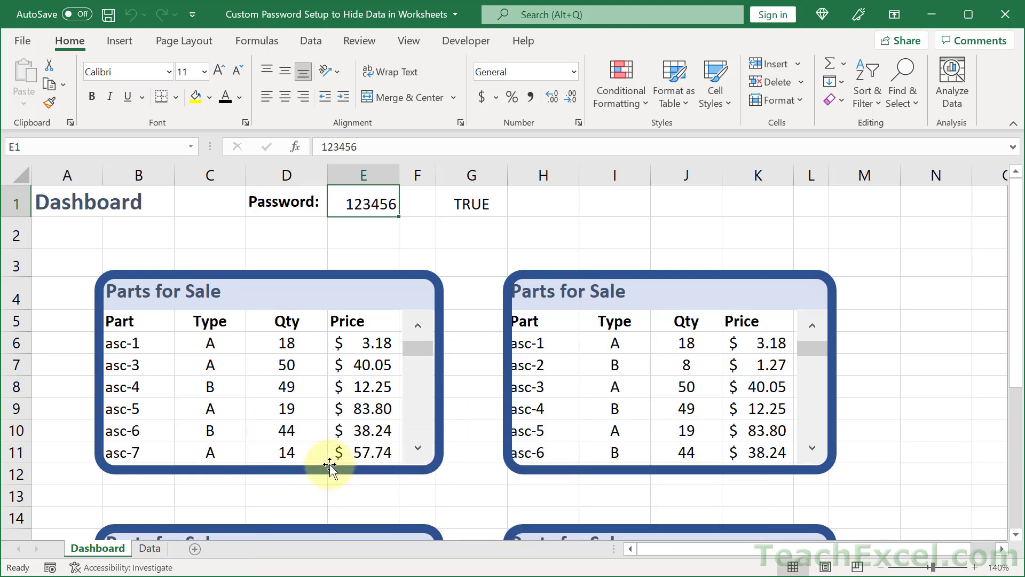
pyautogui.click(417, 447)
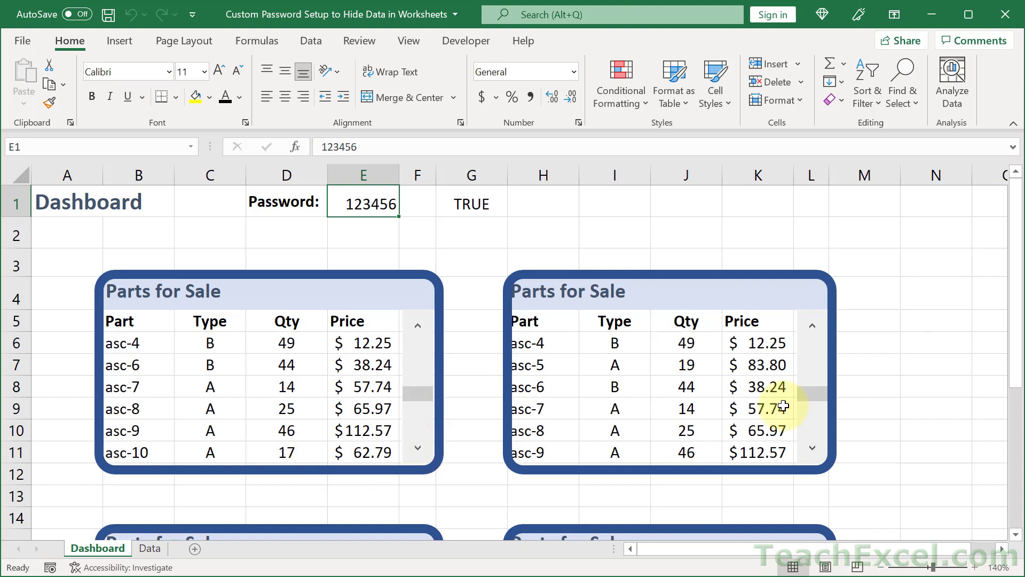
pyautogui.click(421, 334)
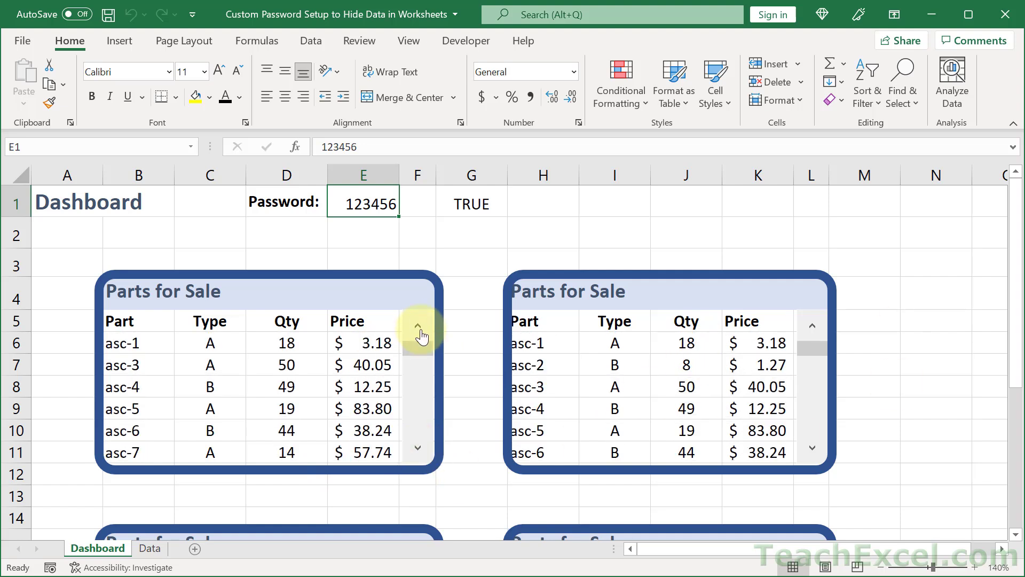
pyautogui.click(138, 344)
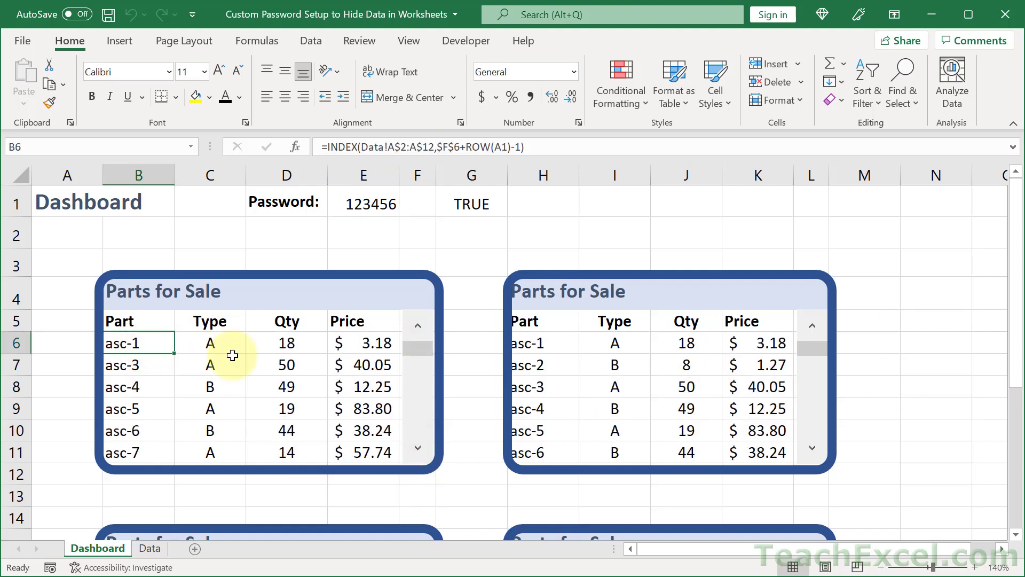
# Start a formula-based conditional formatting rule for the left list B6:E11.
pyautogui.moveTo(314, 383); pyautogui.dragTo(376, 456)
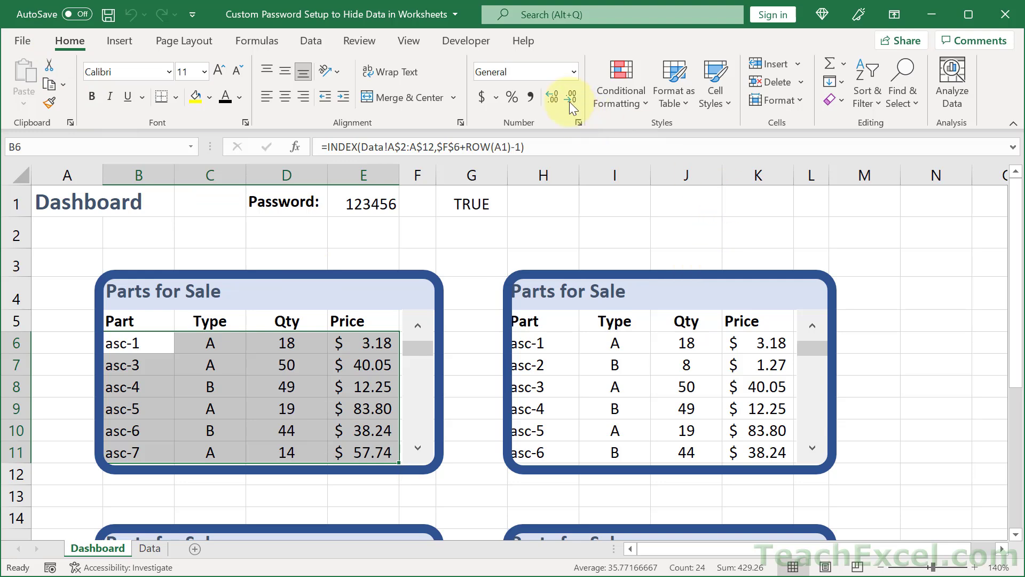
pyautogui.click(616, 84)
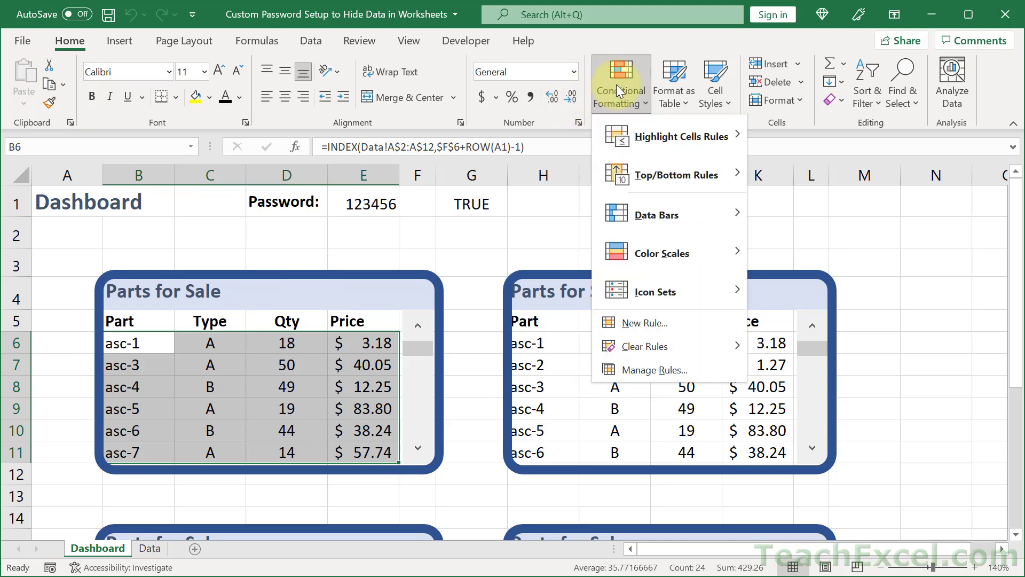
pyautogui.click(685, 320)
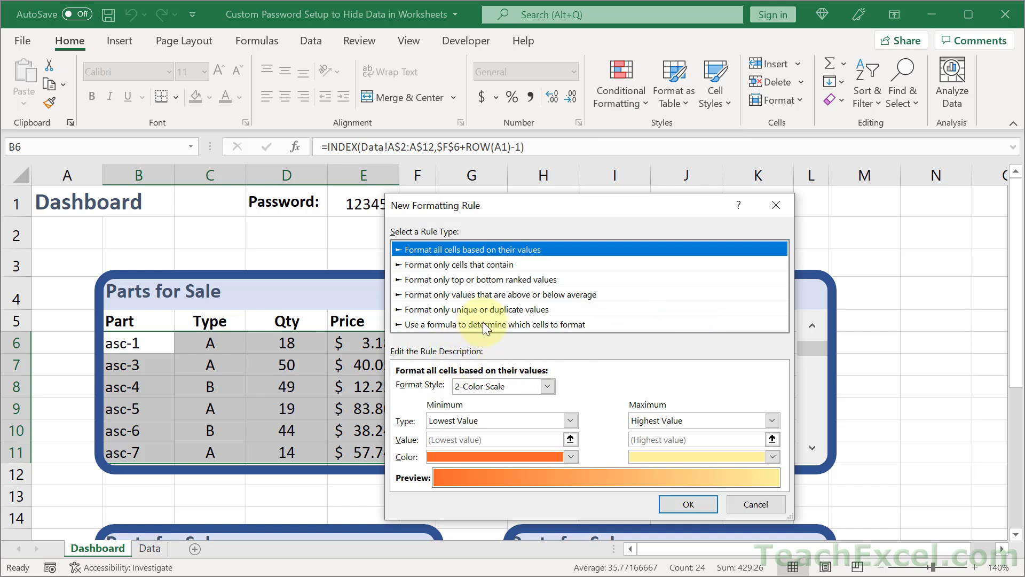
pyautogui.click(485, 324)
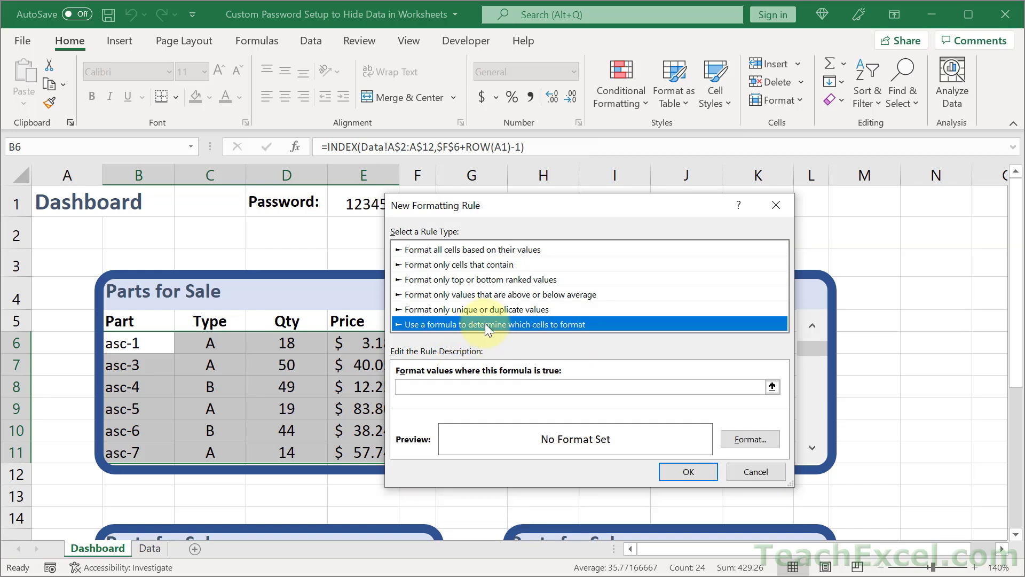
# Enter the rule formula =NOT($G$1) by picking cell G1.
pyautogui.click(490, 387)
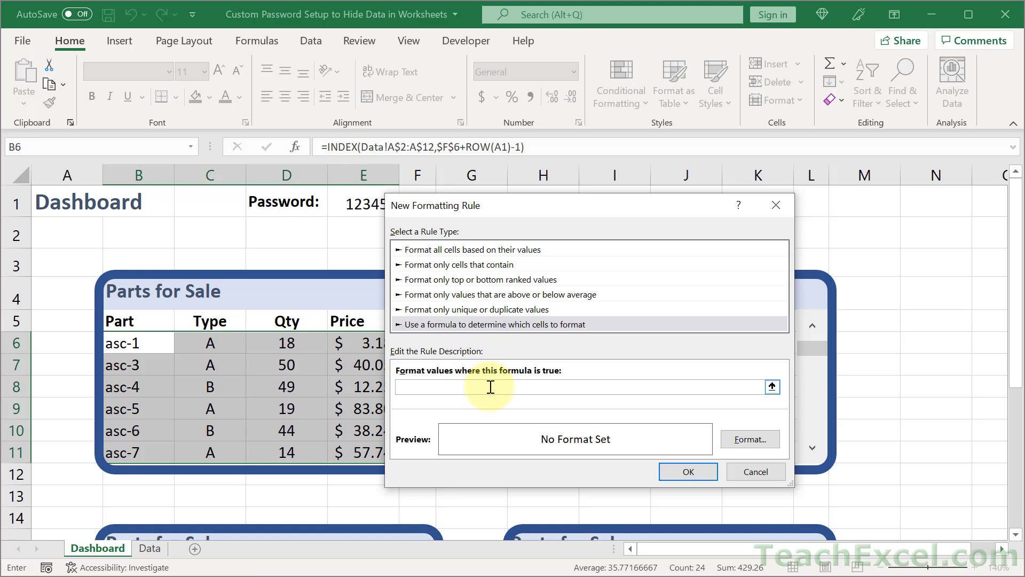
pyautogui.write('=not(')
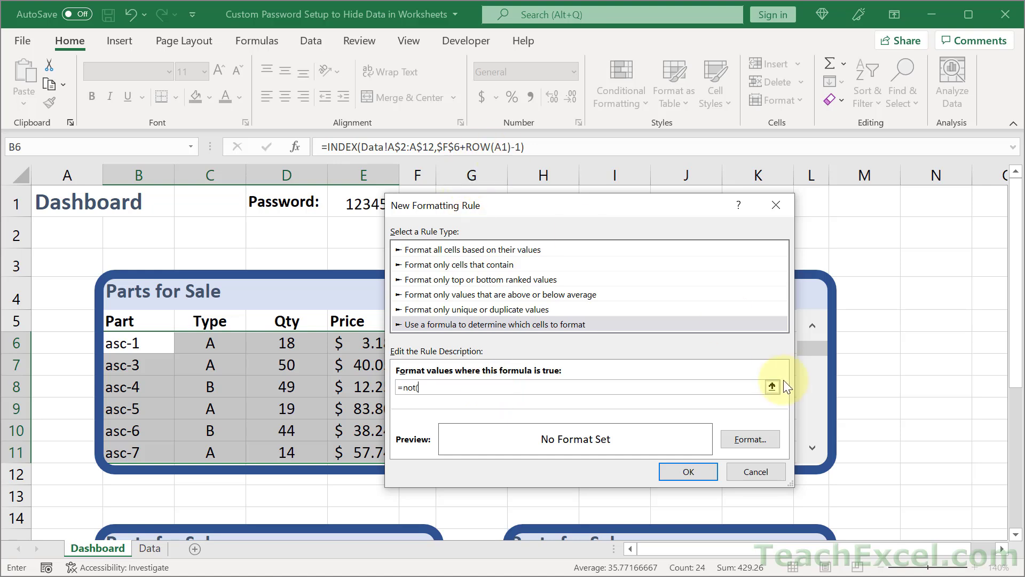
pyautogui.click(772, 386)
pyautogui.moveTo(527, 207); pyautogui.dragTo(529, 287)
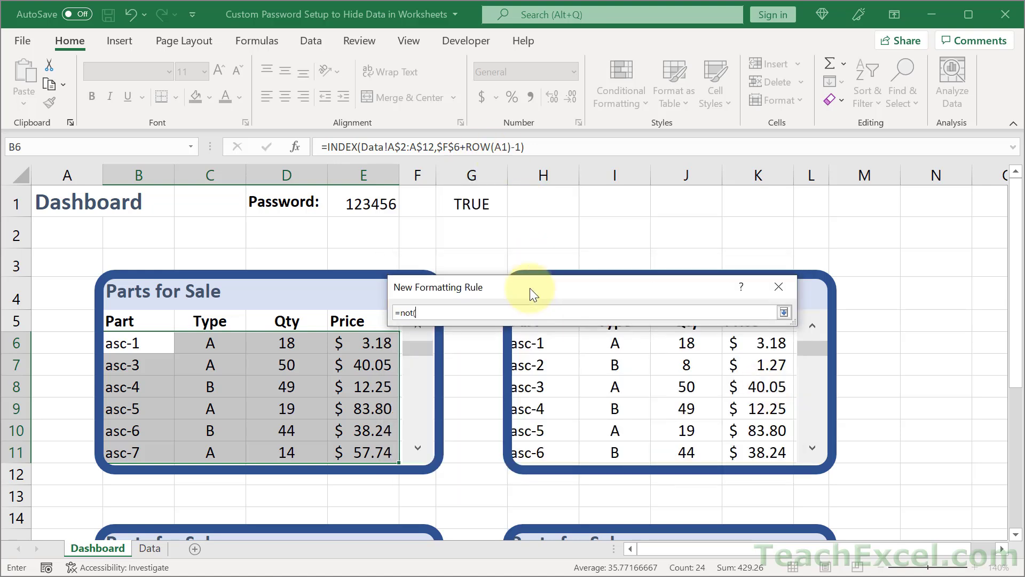
pyautogui.click(462, 202)
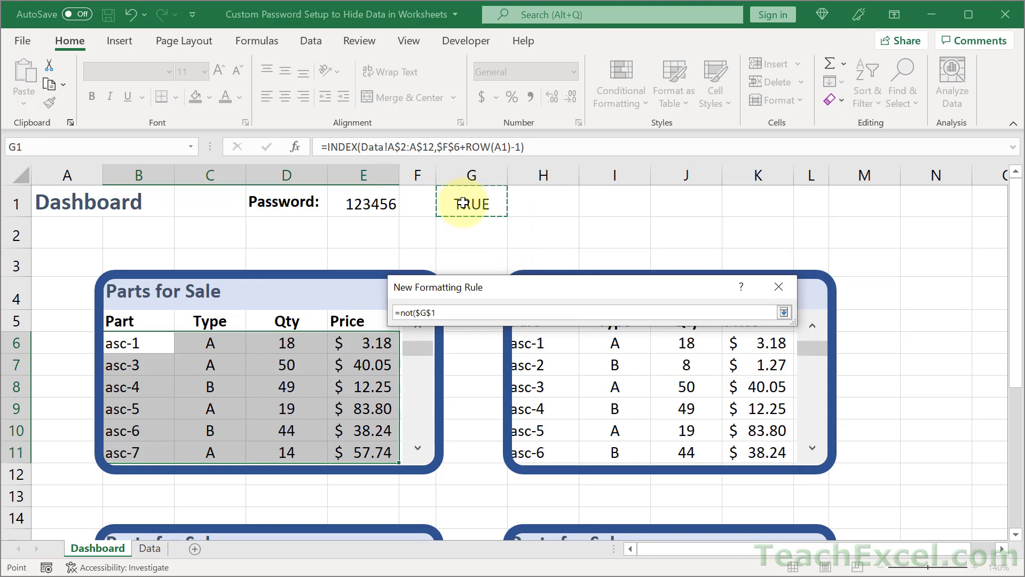
pyautogui.write(')')
pyautogui.press('Return')
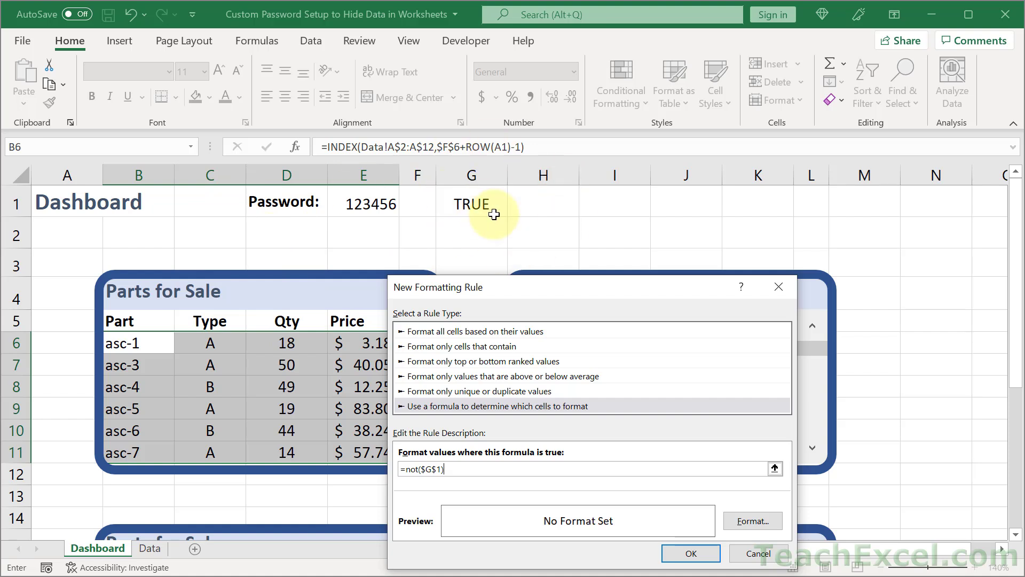
pyautogui.moveTo(508, 283); pyautogui.dragTo(491, 225)
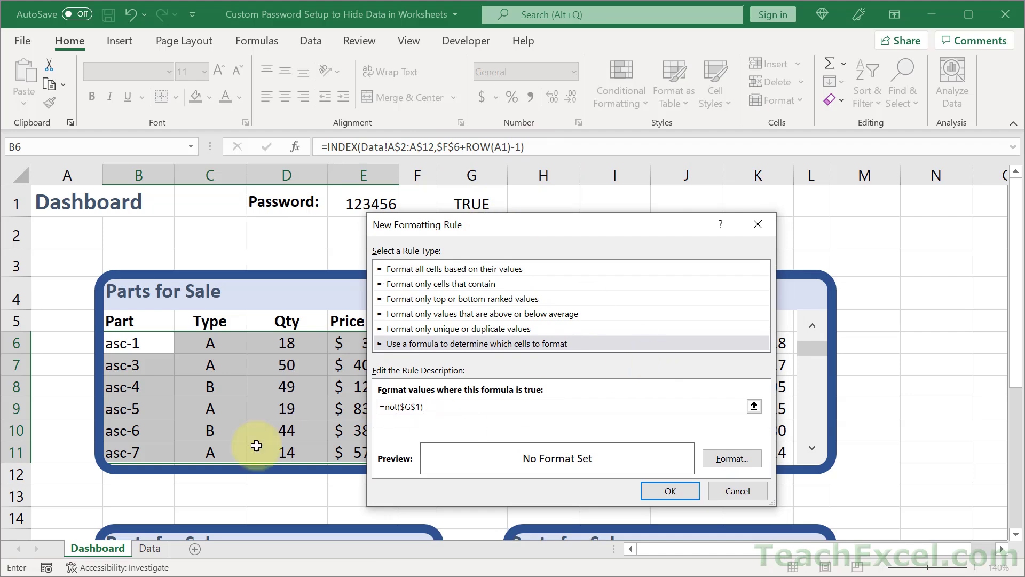
# Give the rule the ;;; custom number format and save it.
pyautogui.click(729, 458)
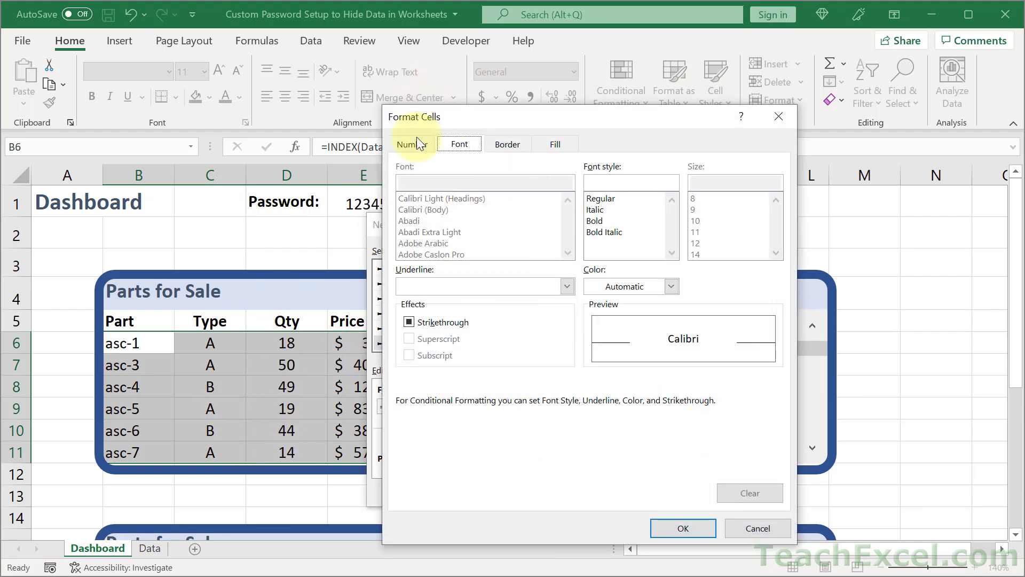
pyautogui.click(416, 142)
pyautogui.click(425, 303)
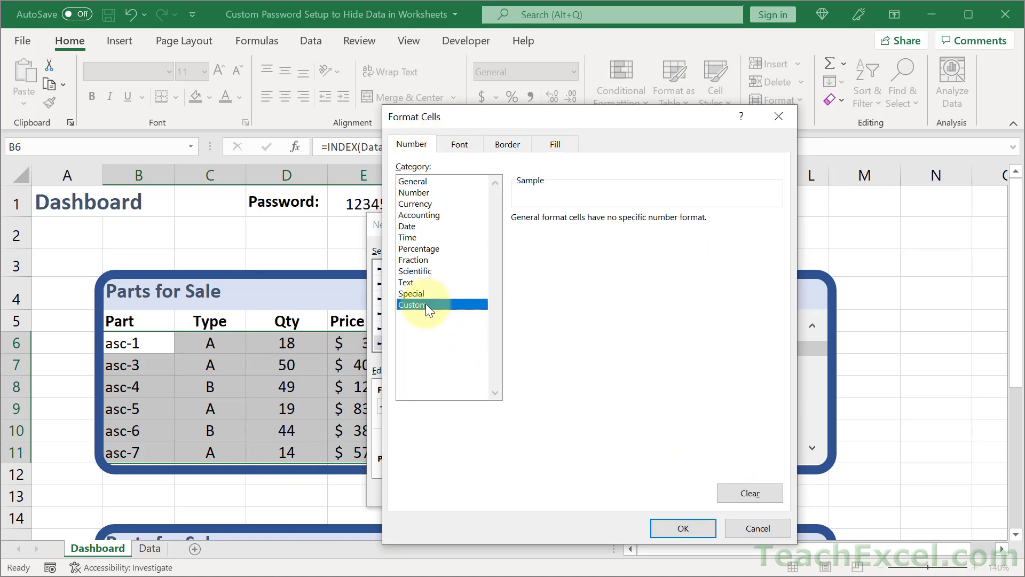
pyautogui.moveTo(775, 268); pyautogui.dragTo(783, 353)
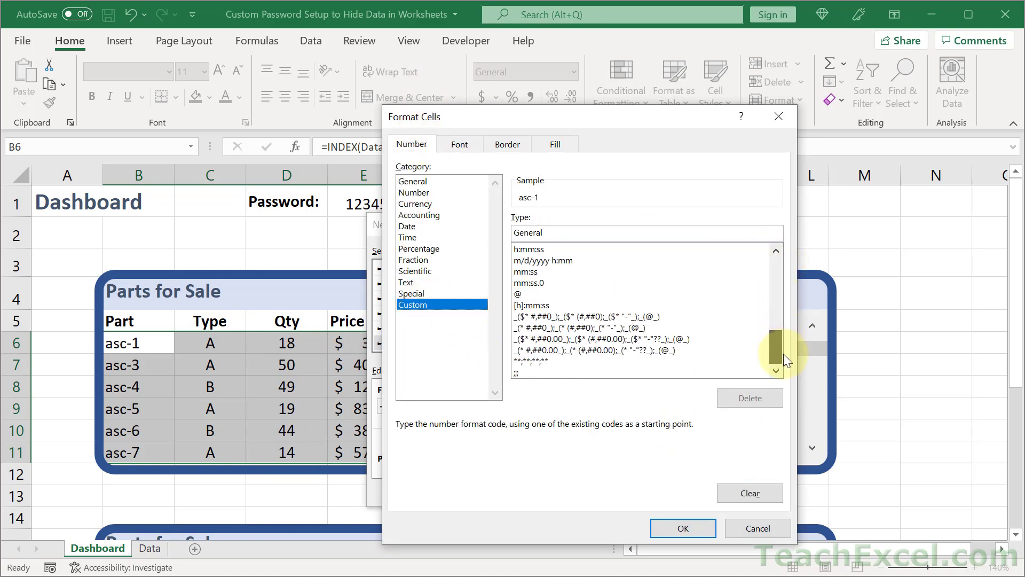
pyautogui.click(516, 373)
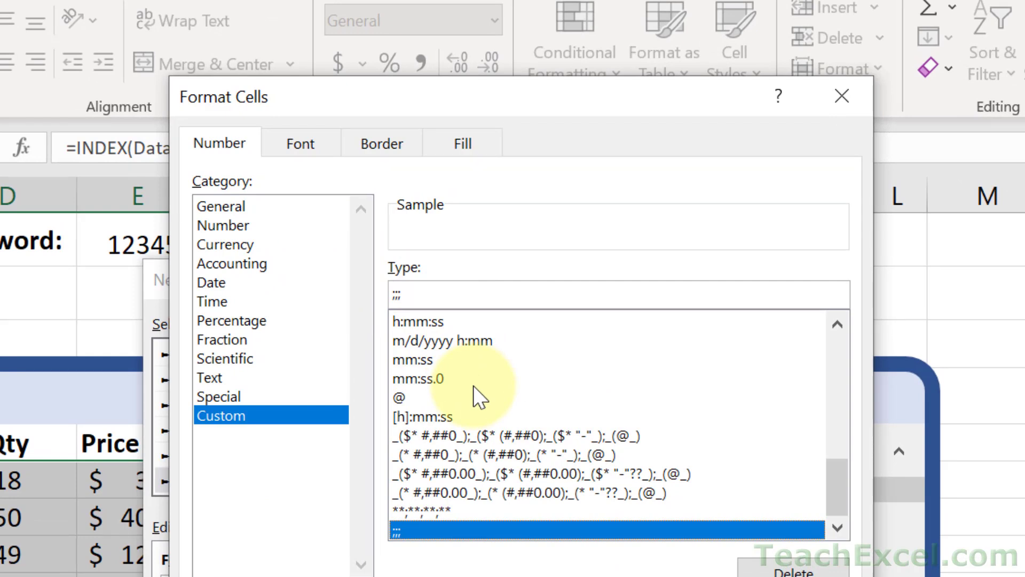
pyautogui.click(450, 296)
pyautogui.press('BackSpace')
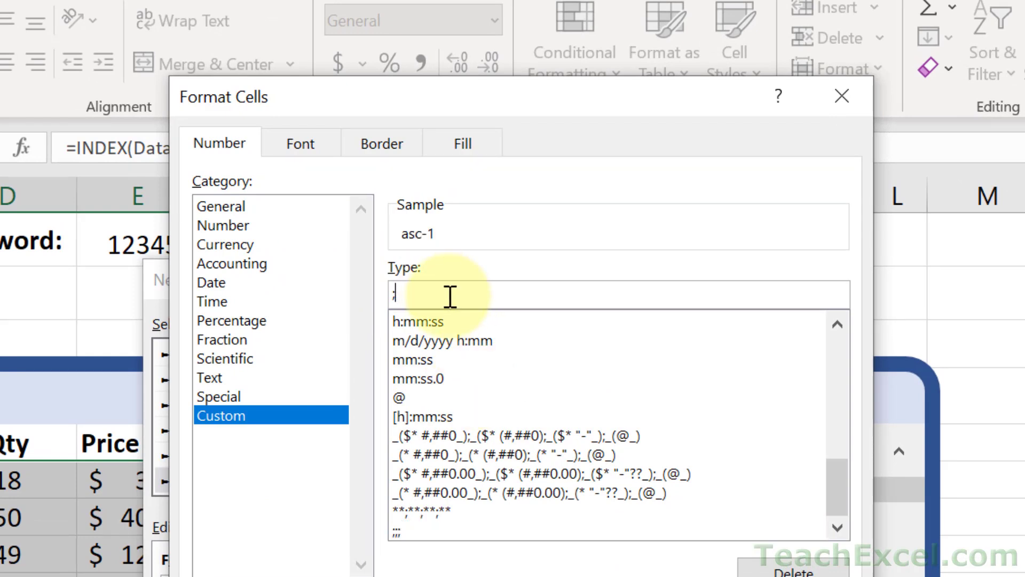
pyautogui.write(';;')
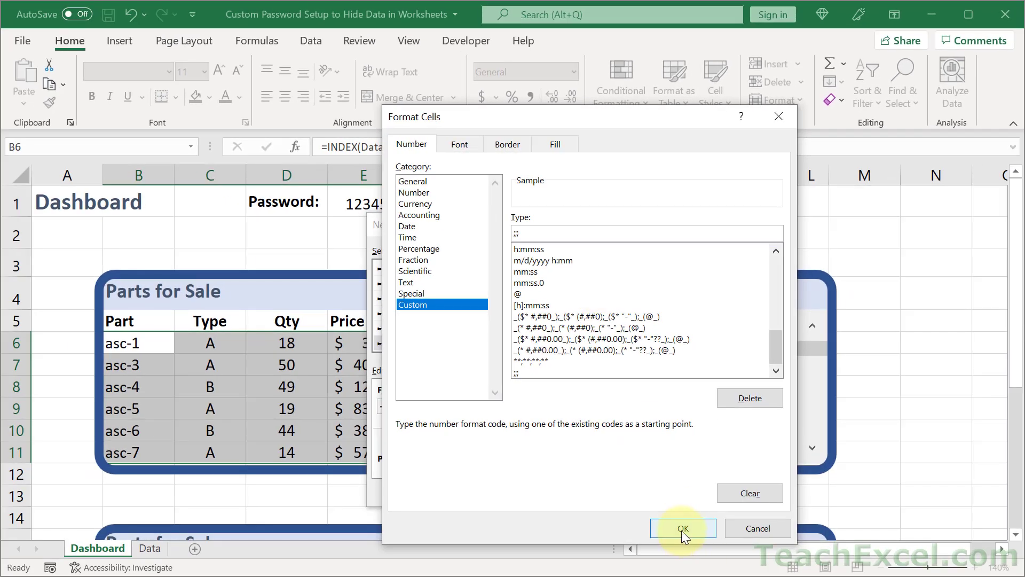
pyautogui.click(681, 530)
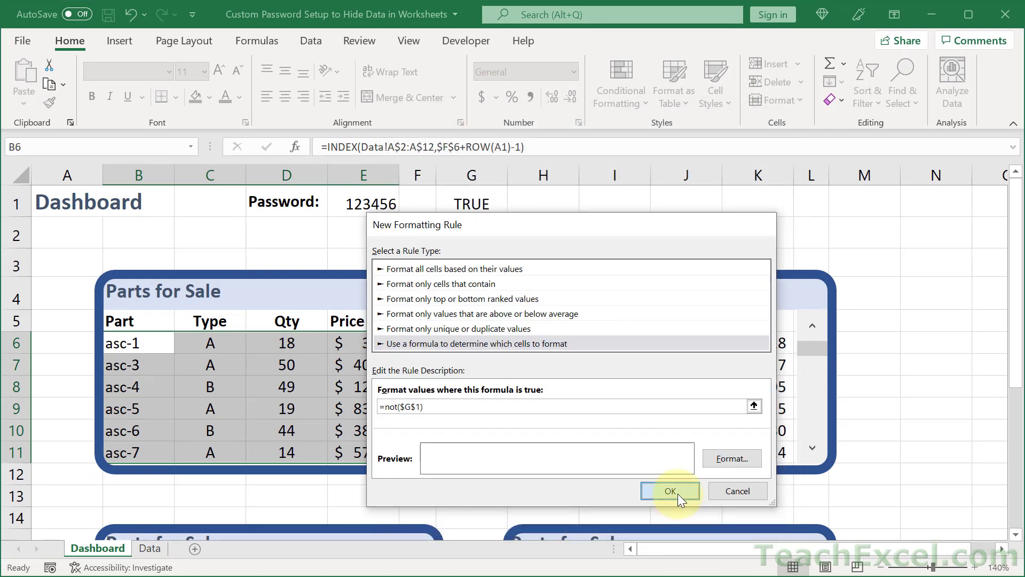
pyautogui.click(678, 494)
# Clear the password in E1 to hide the left list's data, then inspect D6's formula.
pyautogui.click(362, 202)
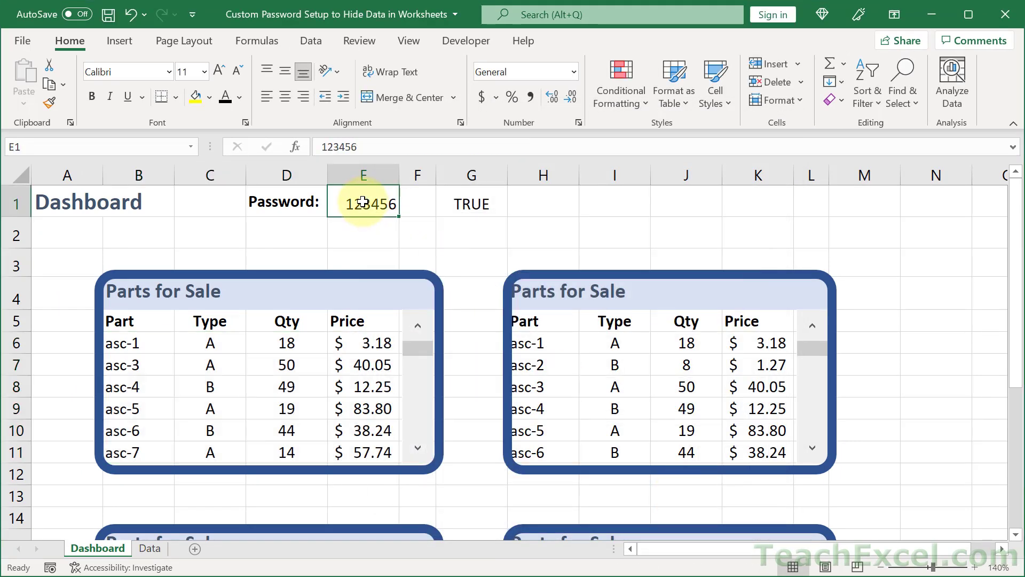
pyautogui.press('Delete')
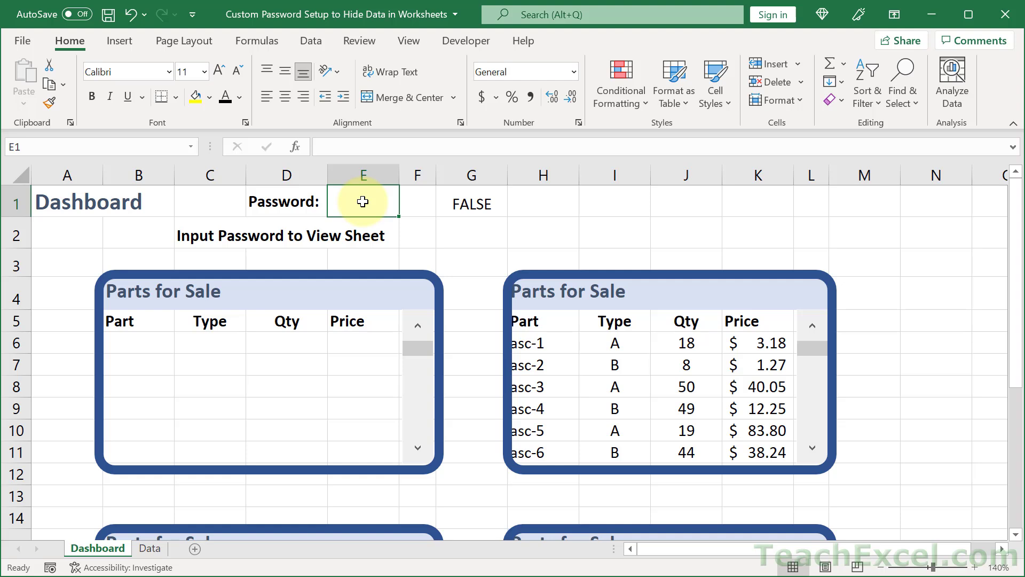
pyautogui.click(264, 346)
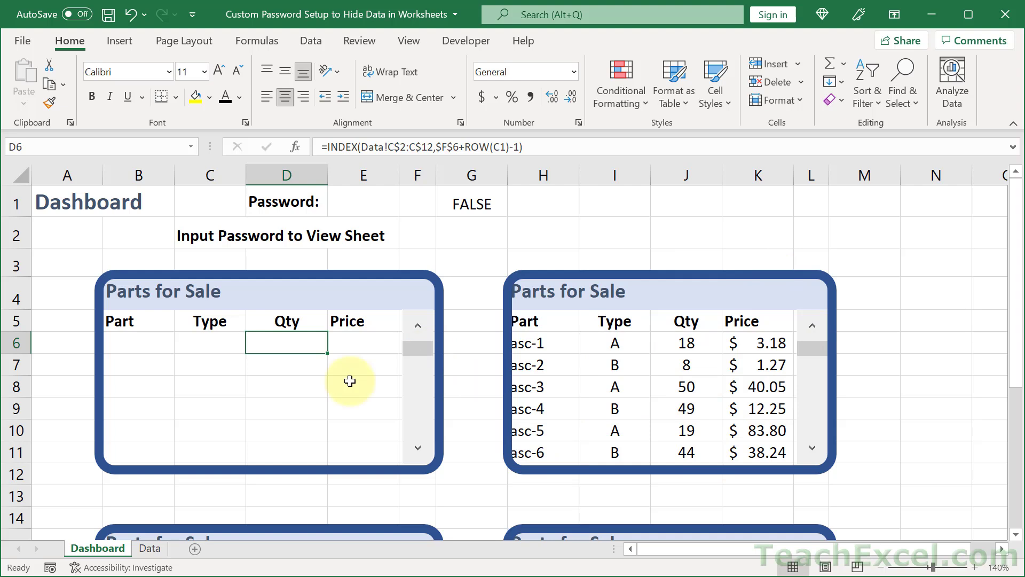
# Mark cells B6:E11 as Locked and Hidden in Format Cells Protection.
pyautogui.moveTo(152, 344)
pyautogui.mouseDown()
pyautogui.moveTo(325, 399)
pyautogui.moveTo(371, 444)
pyautogui.mouseUp()
pyautogui.rightClick(257, 362)
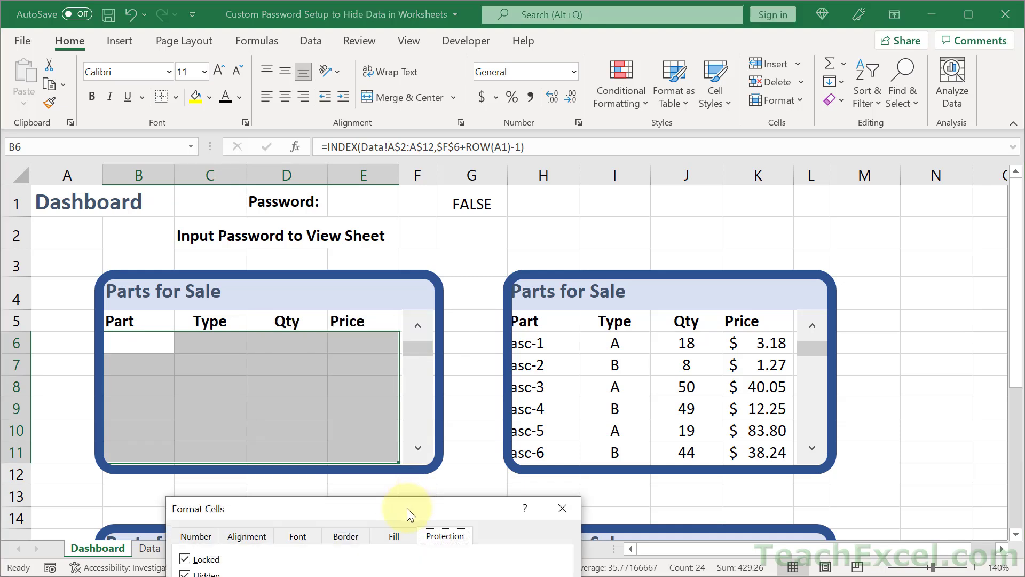
pyautogui.moveTo(407, 508); pyautogui.dragTo(499, 104)
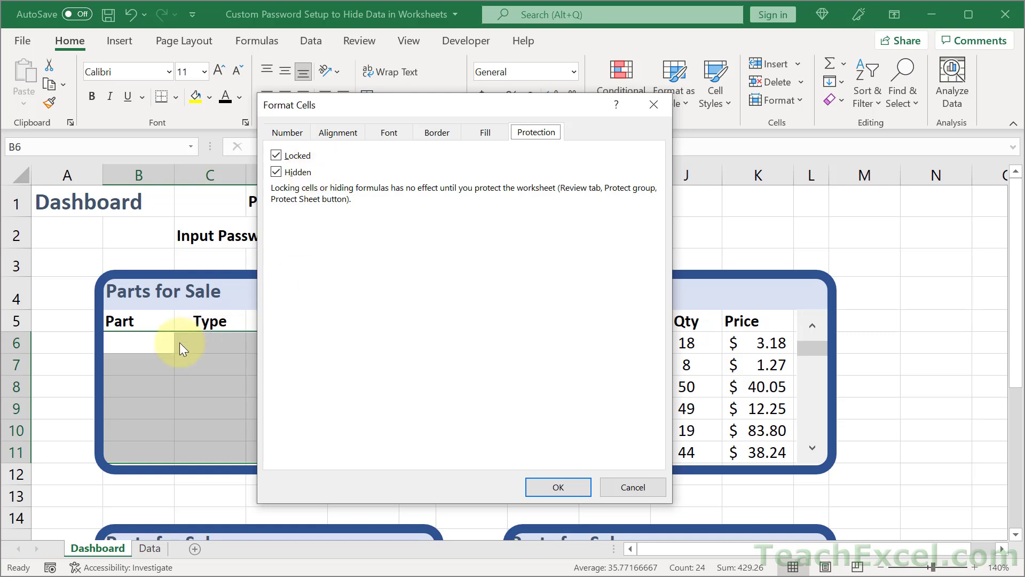
pyautogui.moveTo(380, 107); pyautogui.dragTo(660, 84)
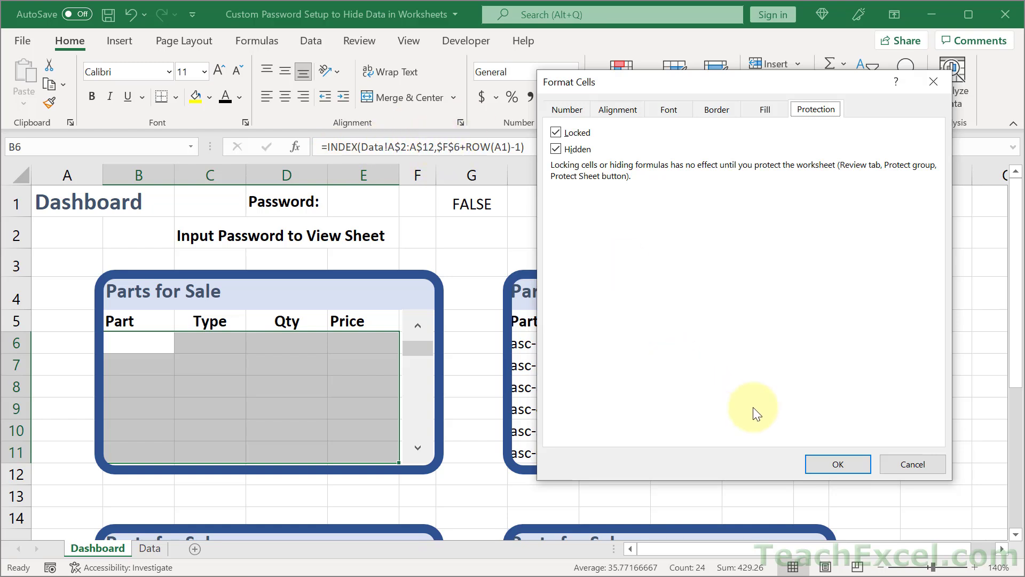
pyautogui.click(831, 464)
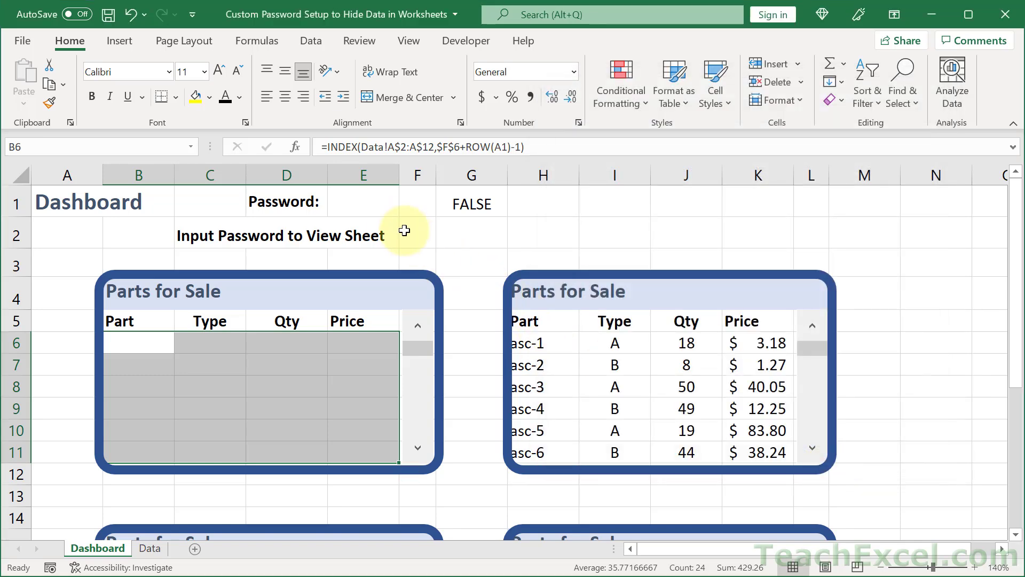
pyautogui.click(363, 206)
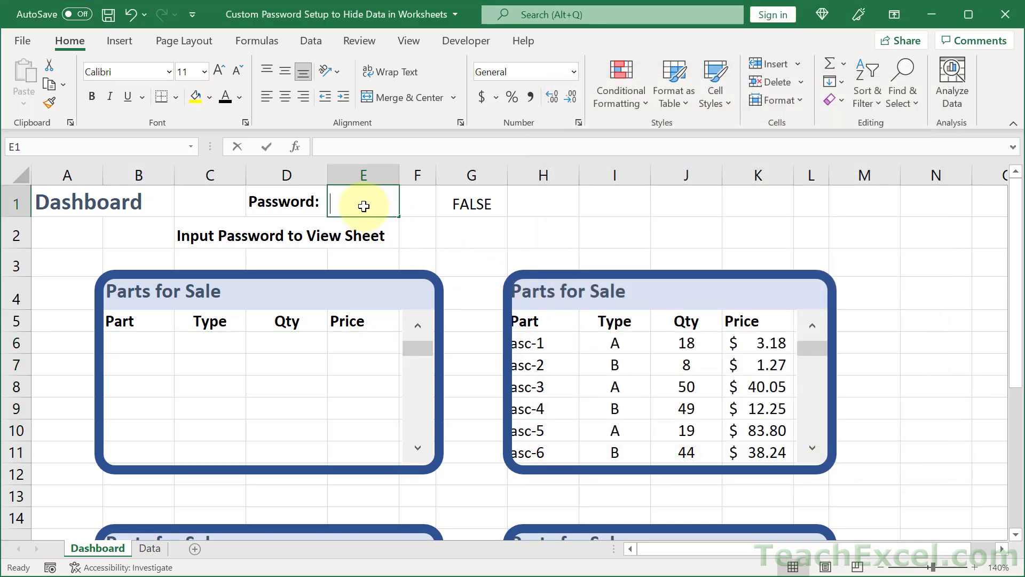
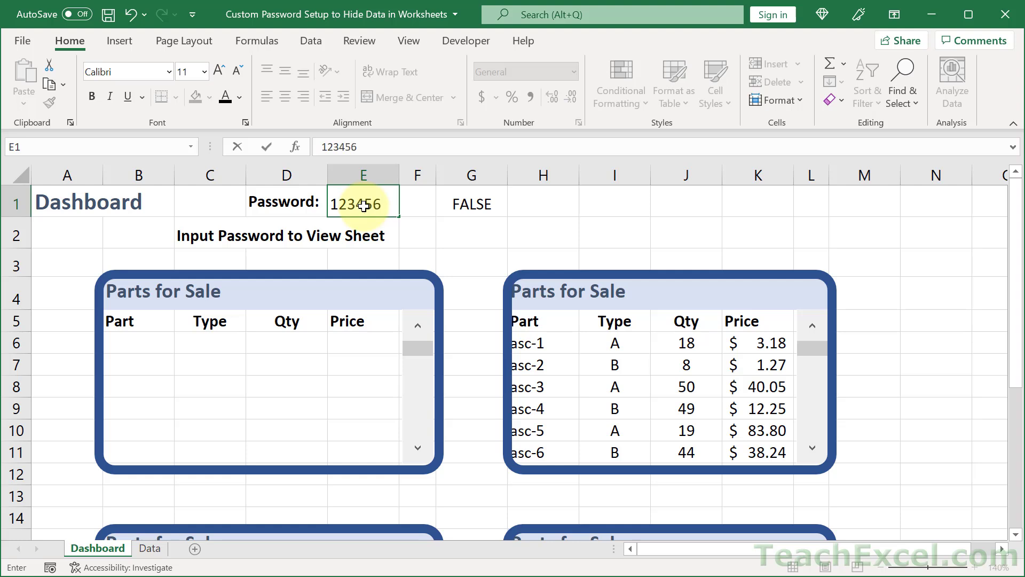
pyautogui.press('Return')
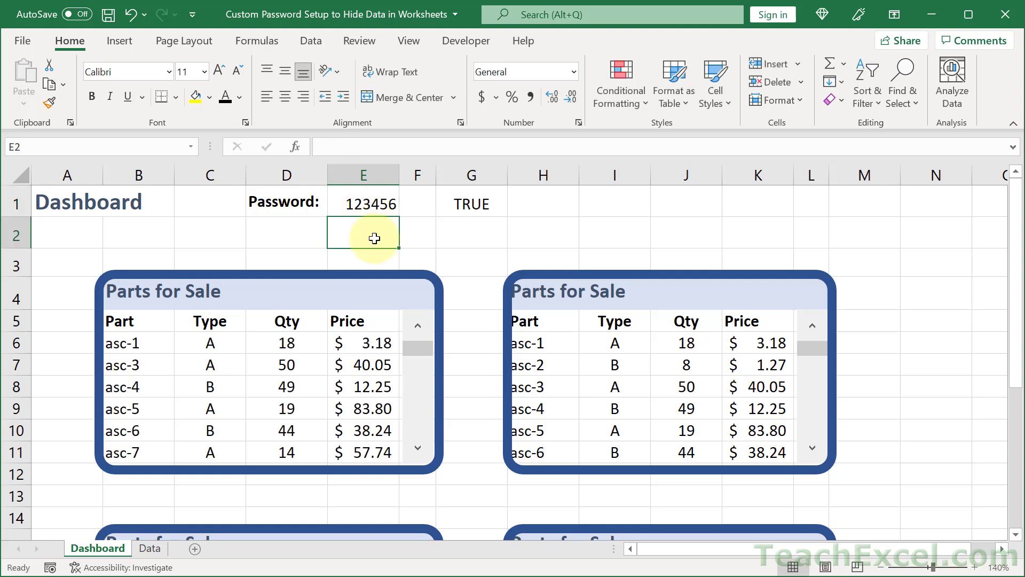
pyautogui.click(345, 202)
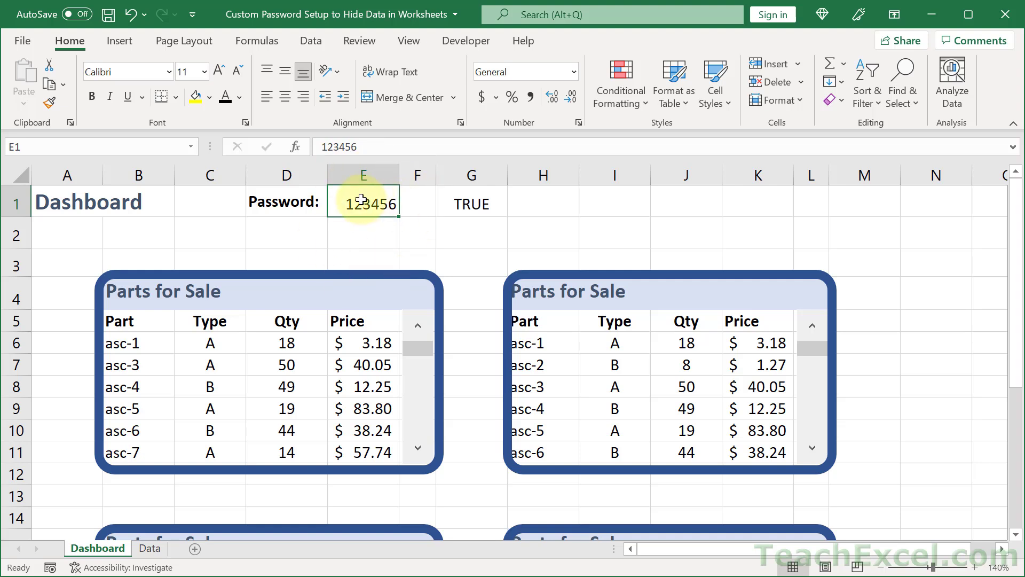
pyautogui.rightClick(334, 198)
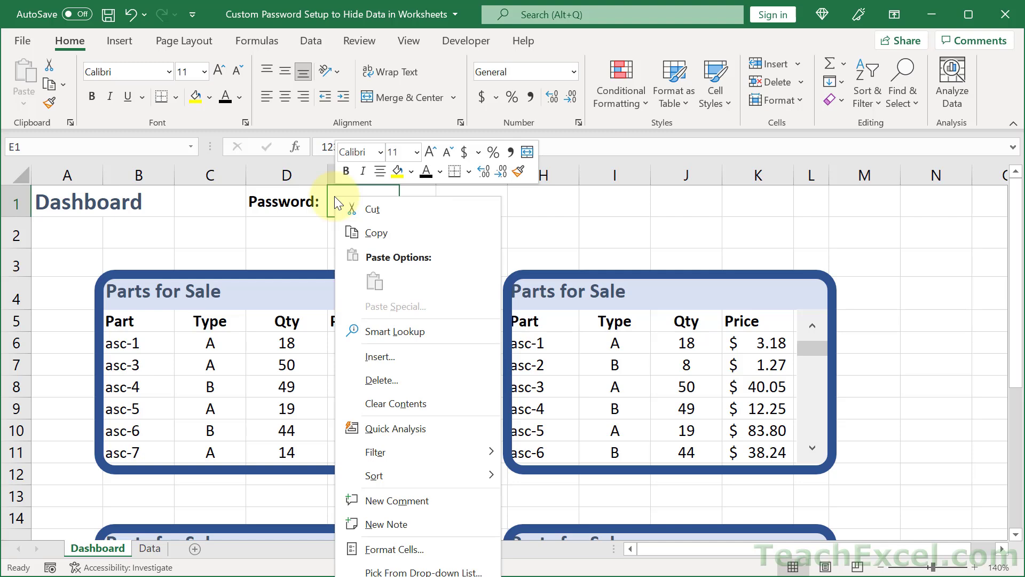
pyautogui.click(449, 546)
pyautogui.moveTo(486, 334)
pyautogui.mouseDown()
pyautogui.moveTo(565, 85)
pyautogui.moveTo(722, 99)
pyautogui.mouseUp()
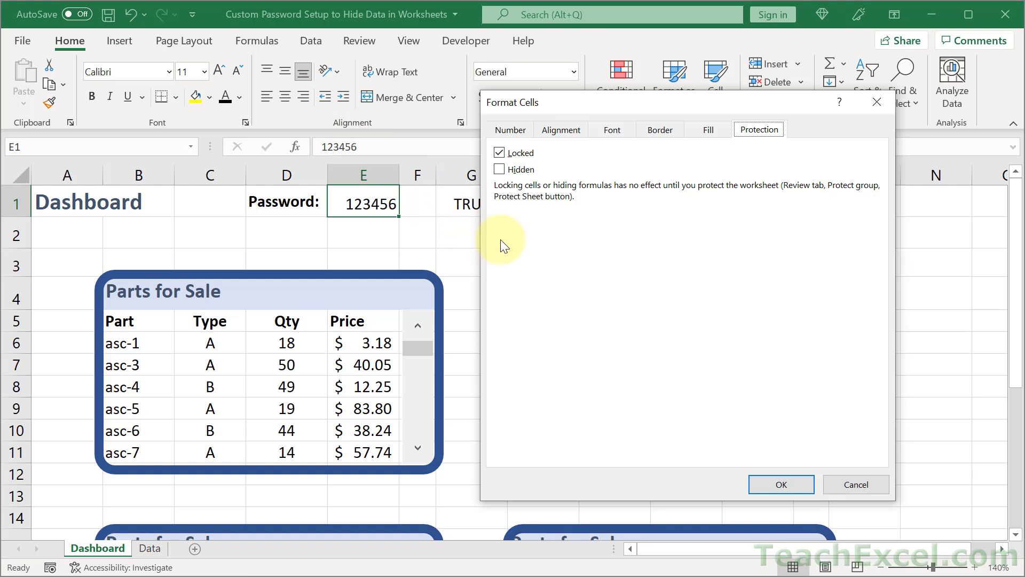
pyautogui.click(502, 176)
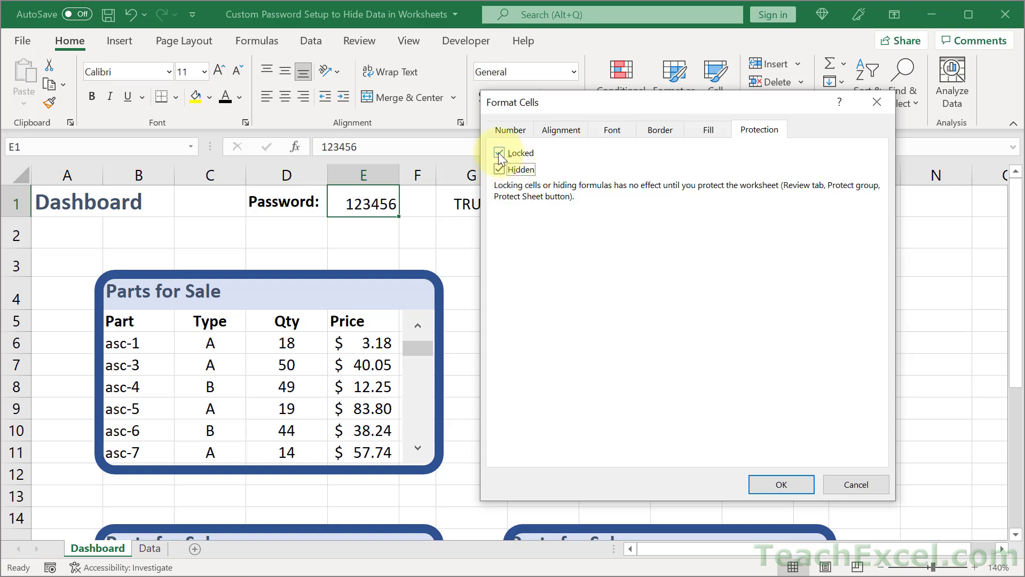
pyautogui.click(498, 152)
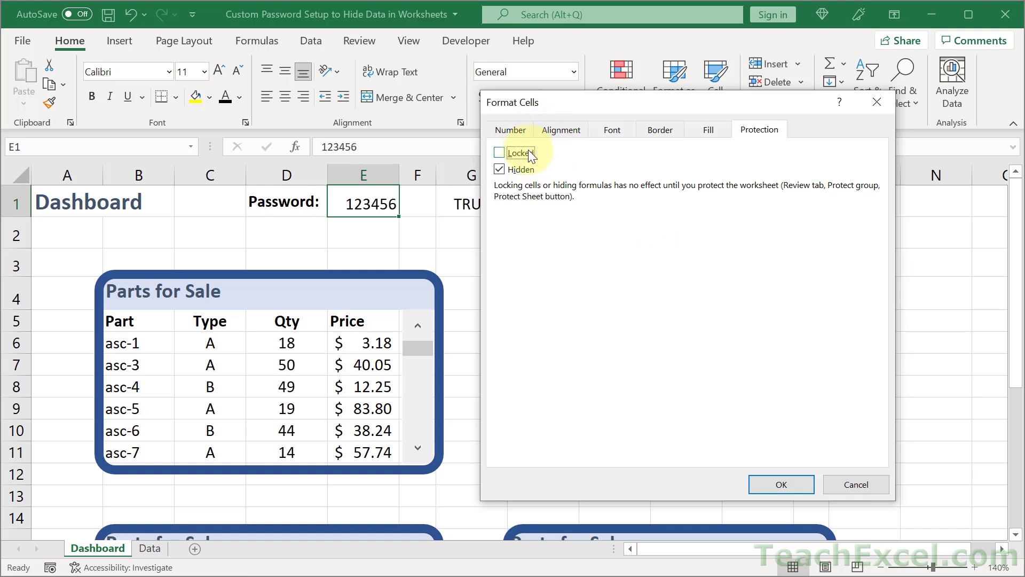
# Apply a custom asterisk number format to E1 to mask the password.
pyautogui.click(504, 131)
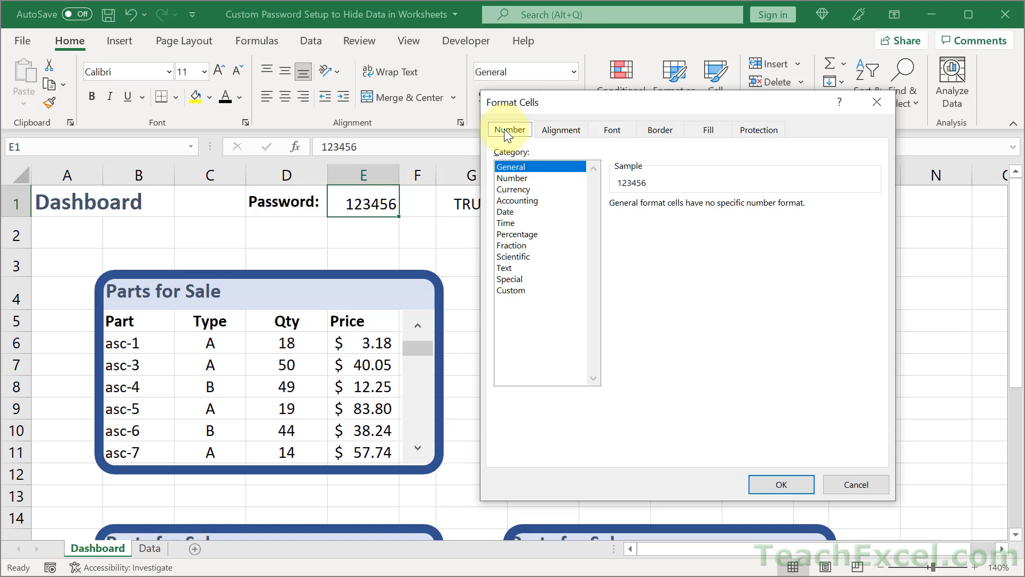
pyautogui.click(510, 290)
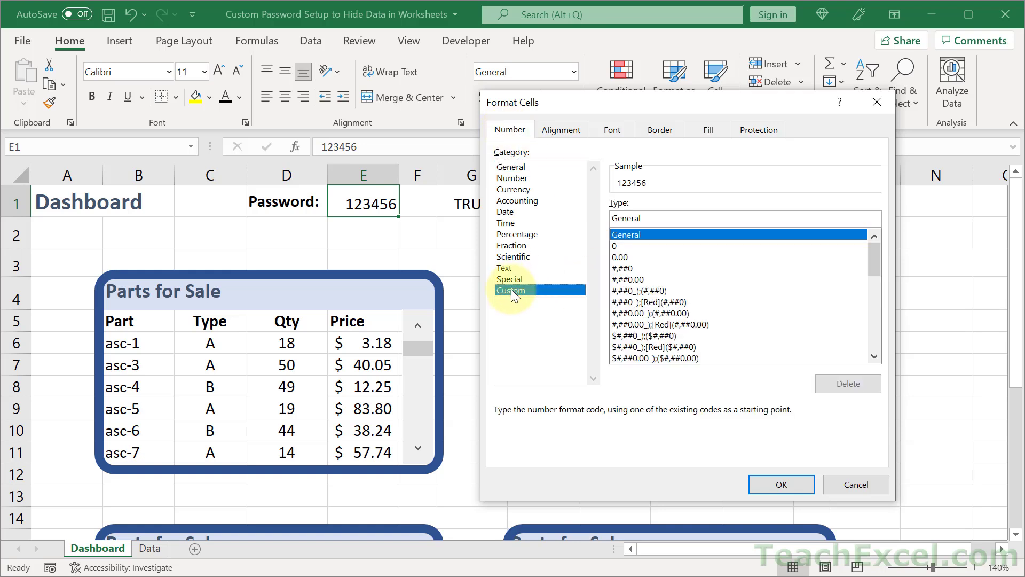
pyautogui.moveTo(877, 256); pyautogui.dragTo(879, 335)
pyautogui.click(640, 347)
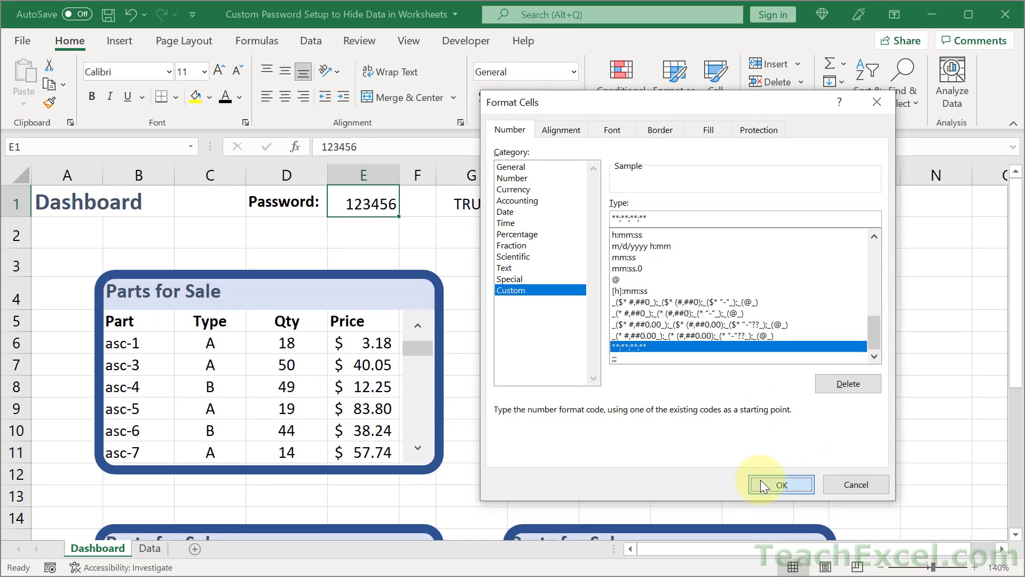
pyautogui.click(760, 479)
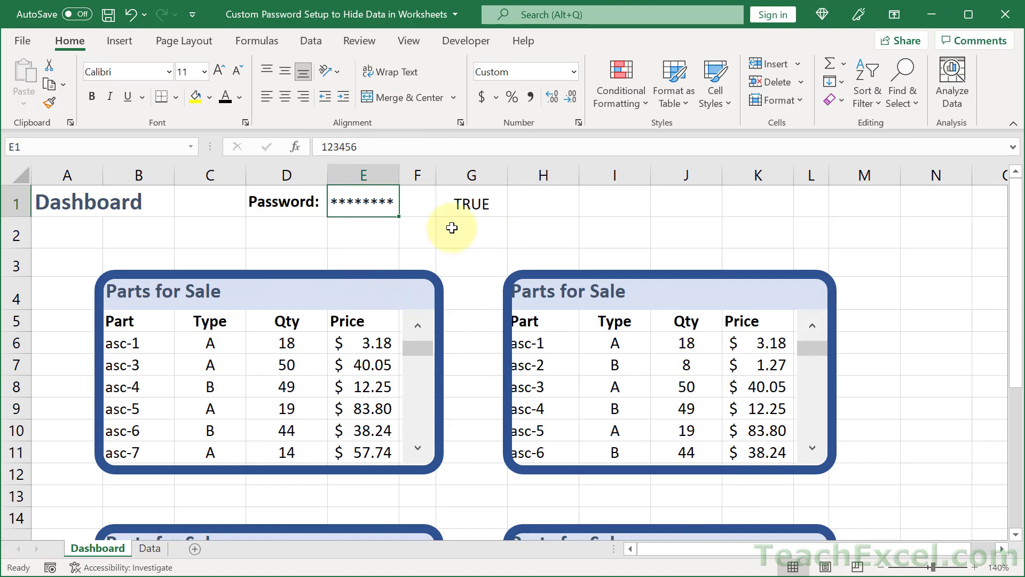
pyautogui.doubleClick(355, 201)
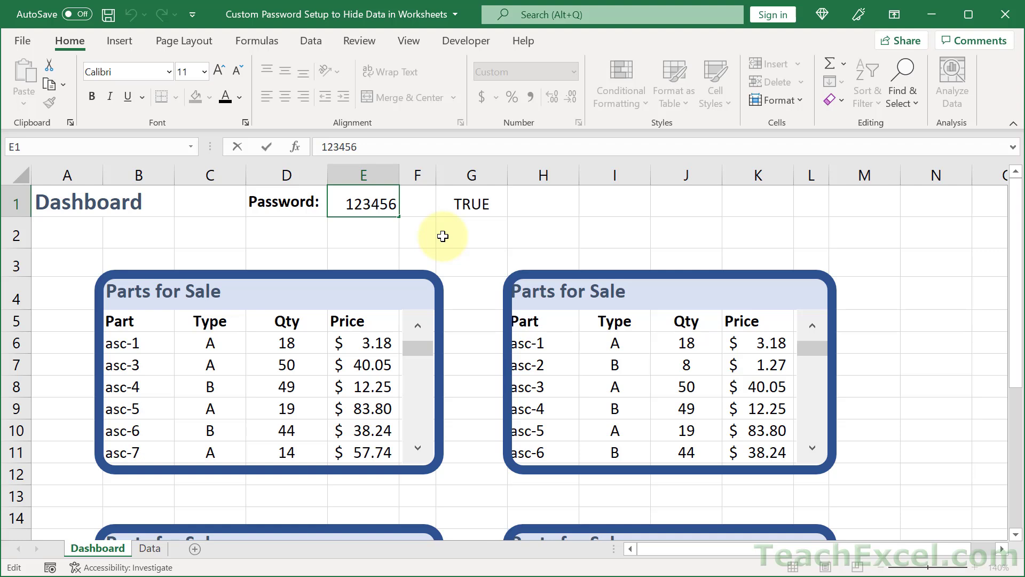
pyautogui.press('Return')
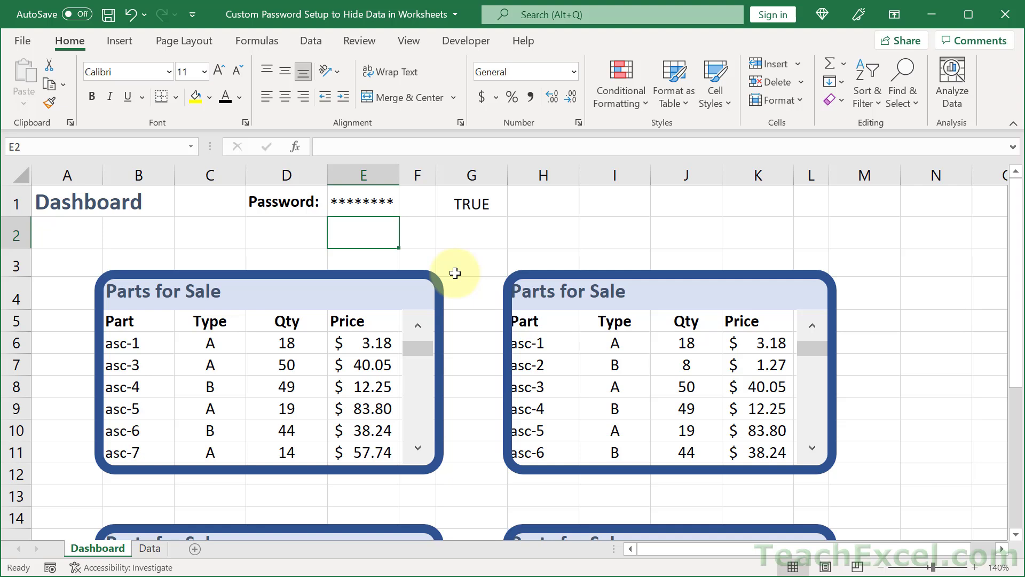
pyautogui.press('Up')
pyautogui.press('Delete')
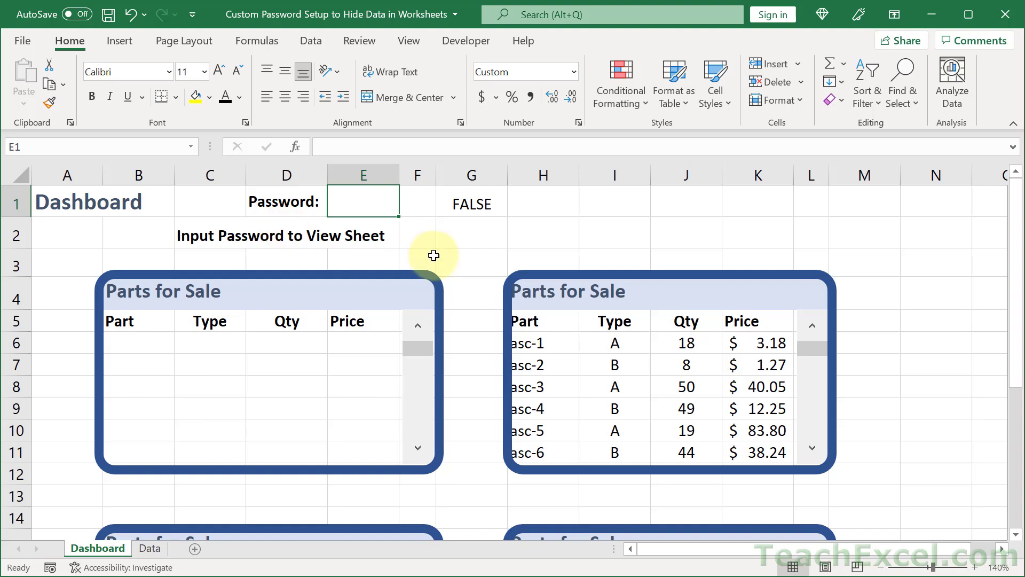
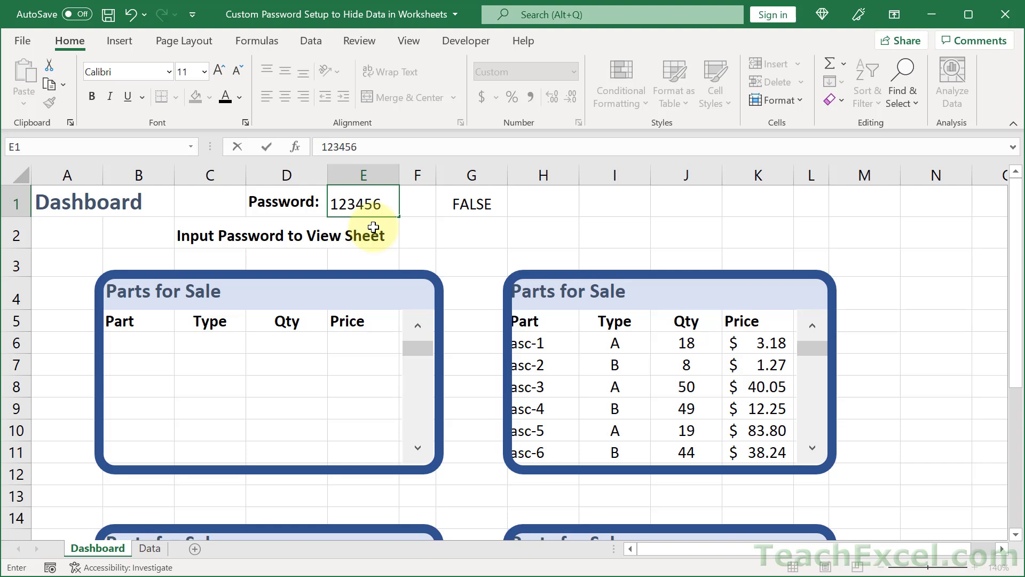
pyautogui.press('Return')
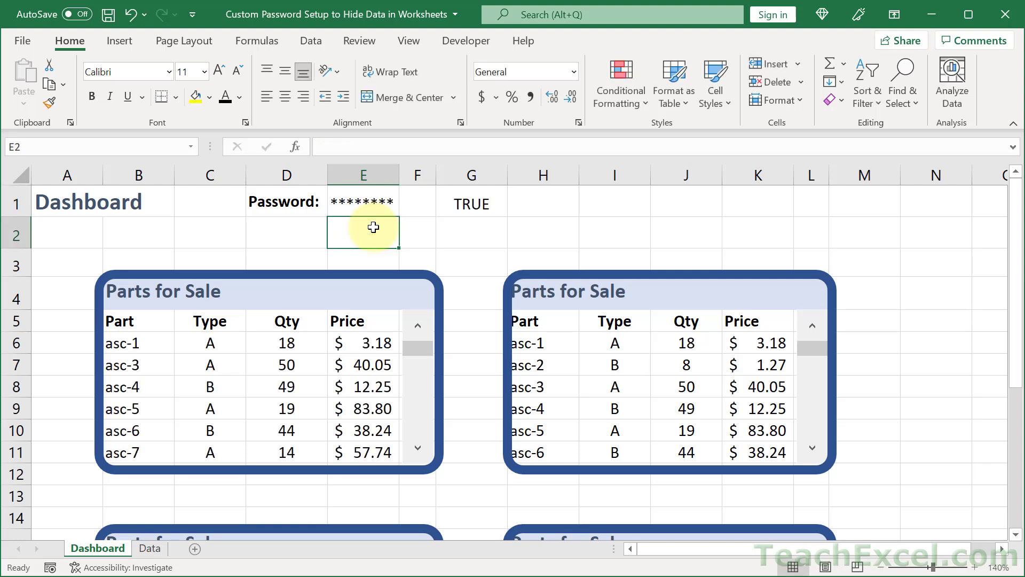
# Hide the TRUE/FALSE password check in G1 by making its font colour white.
pyautogui.click(470, 202)
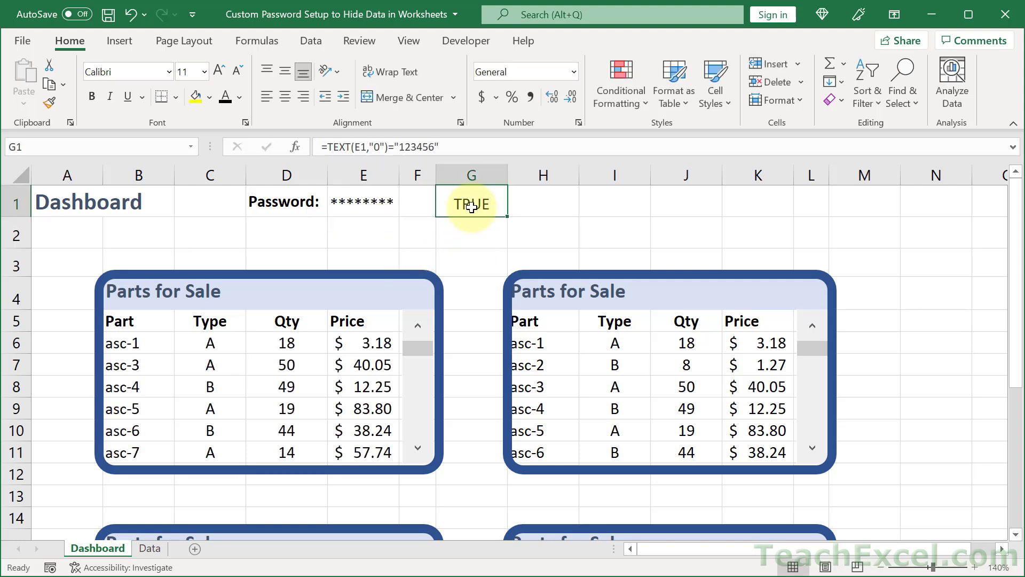
pyautogui.click(240, 95)
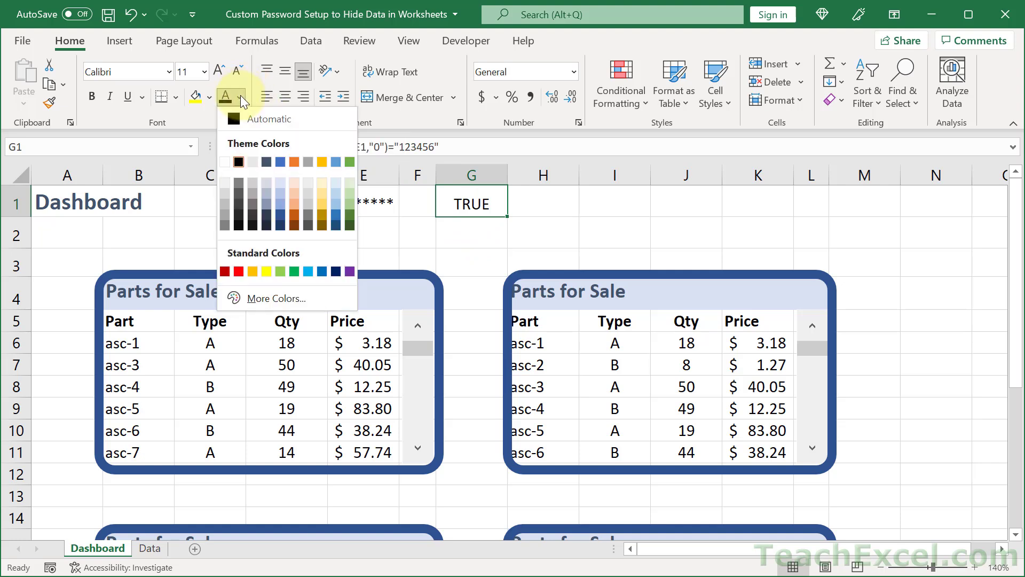
pyautogui.click(225, 162)
pyautogui.click(457, 260)
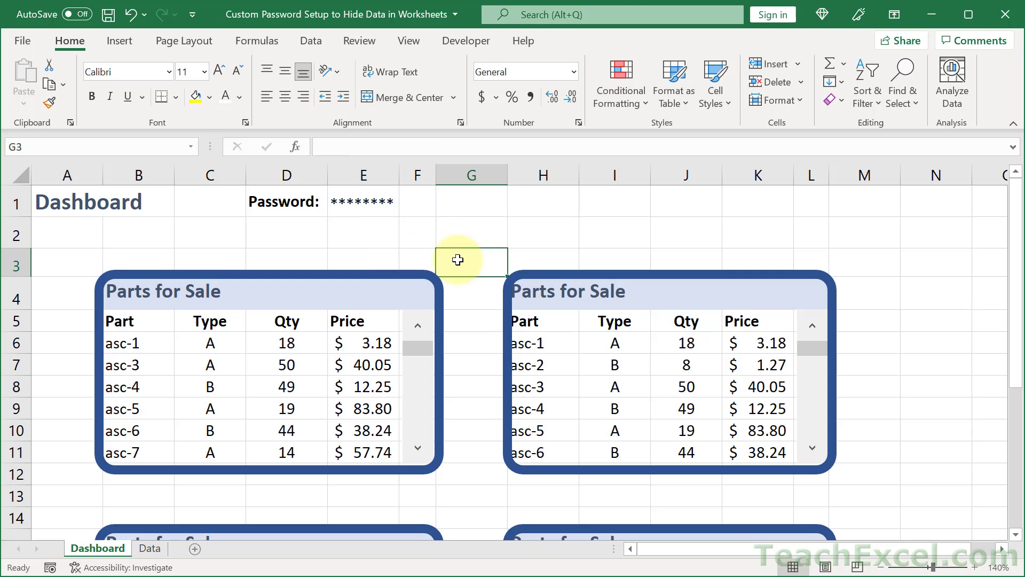
pyautogui.click(356, 41)
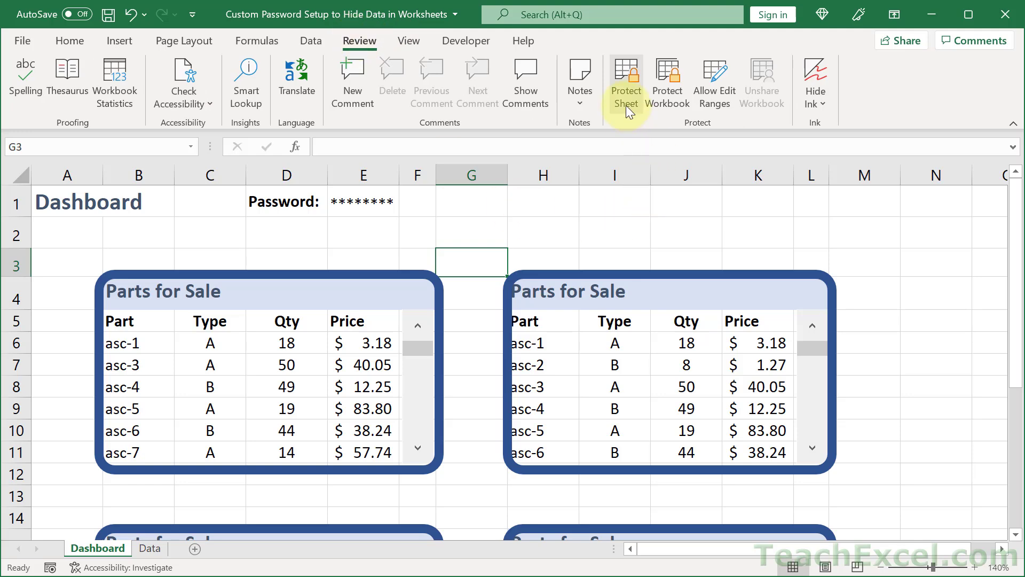
pyautogui.click(625, 102)
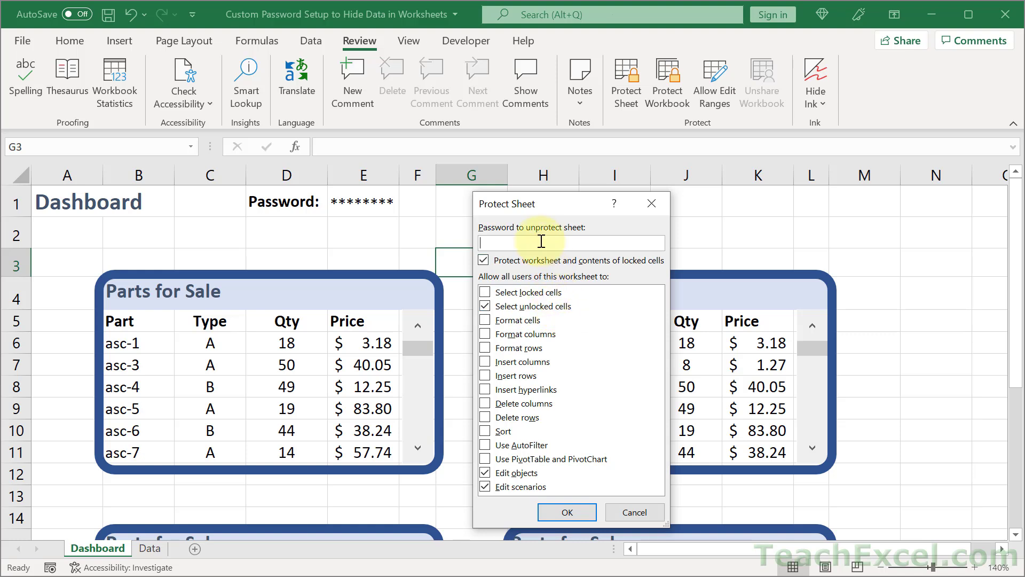
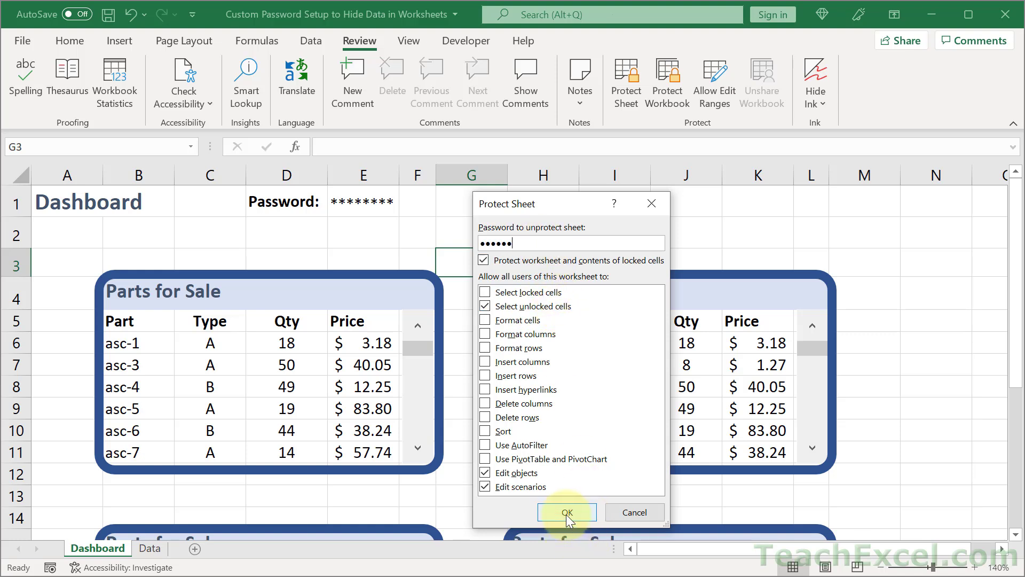
pyautogui.click(567, 514)
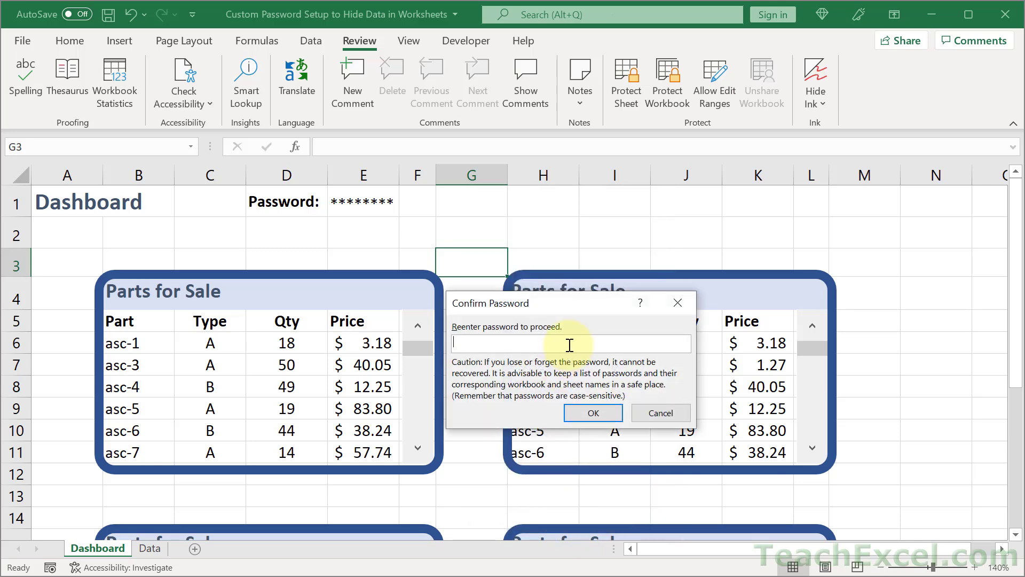
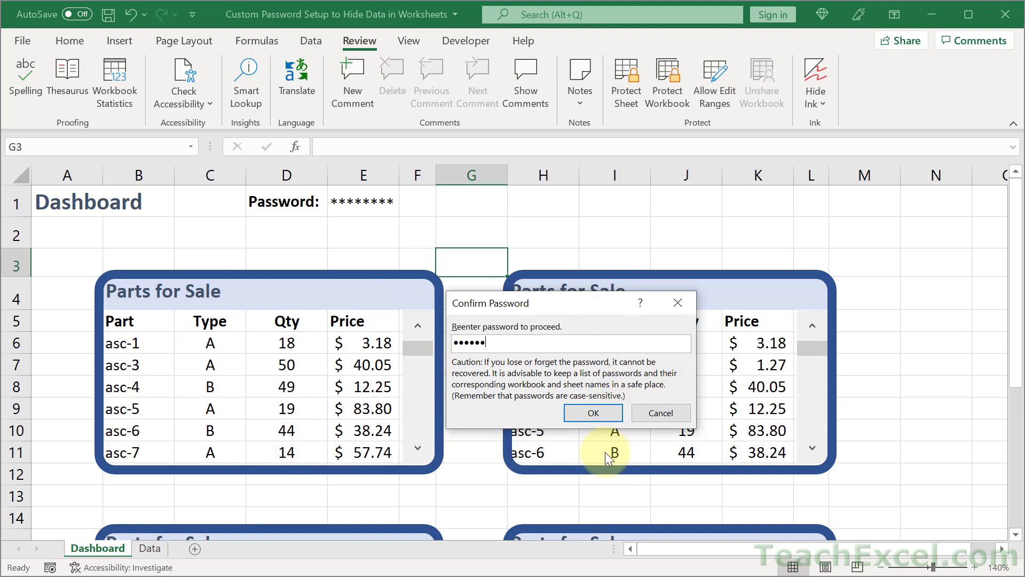
pyautogui.click(593, 413)
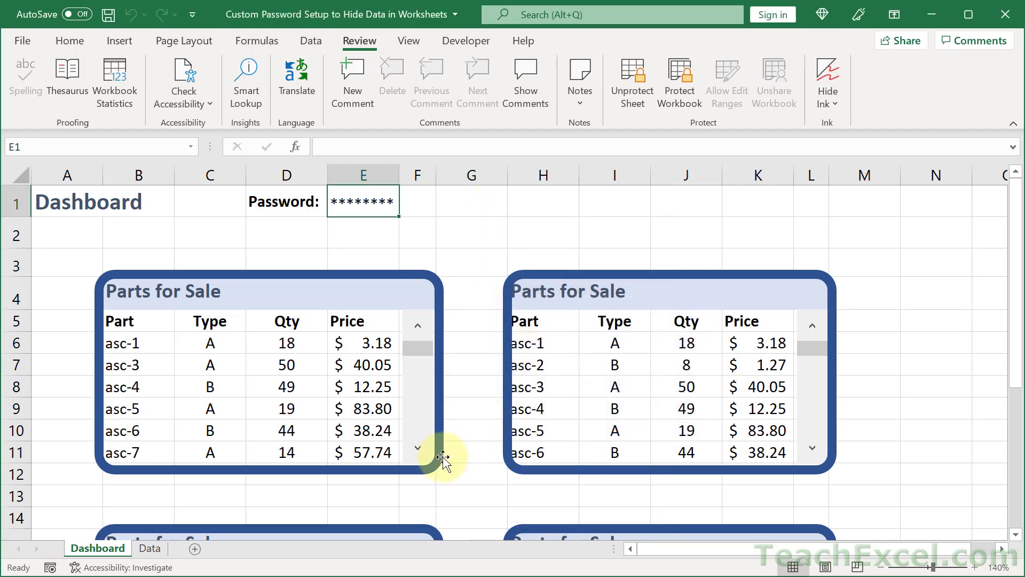
pyautogui.click(419, 455)
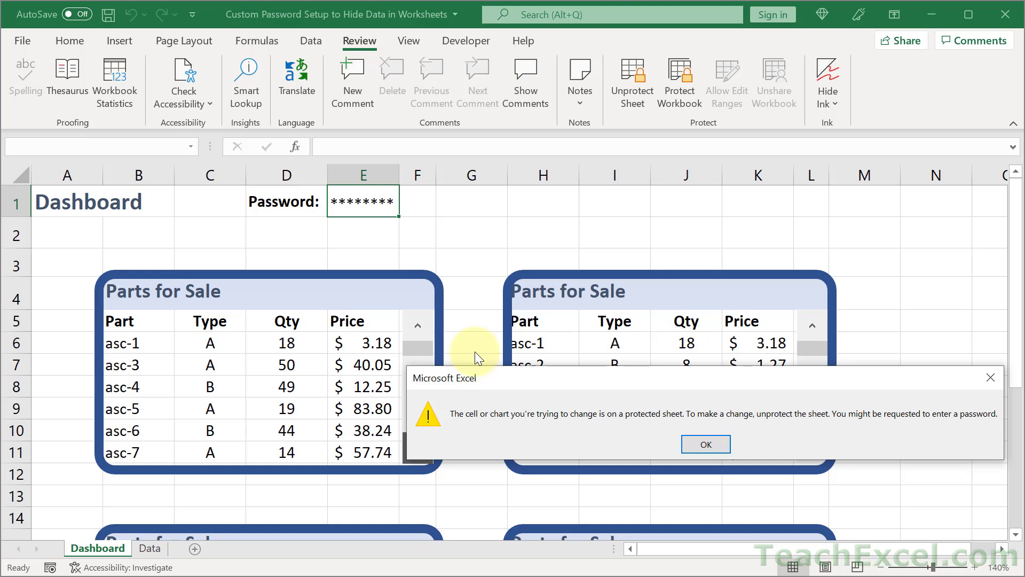
pyautogui.click(712, 444)
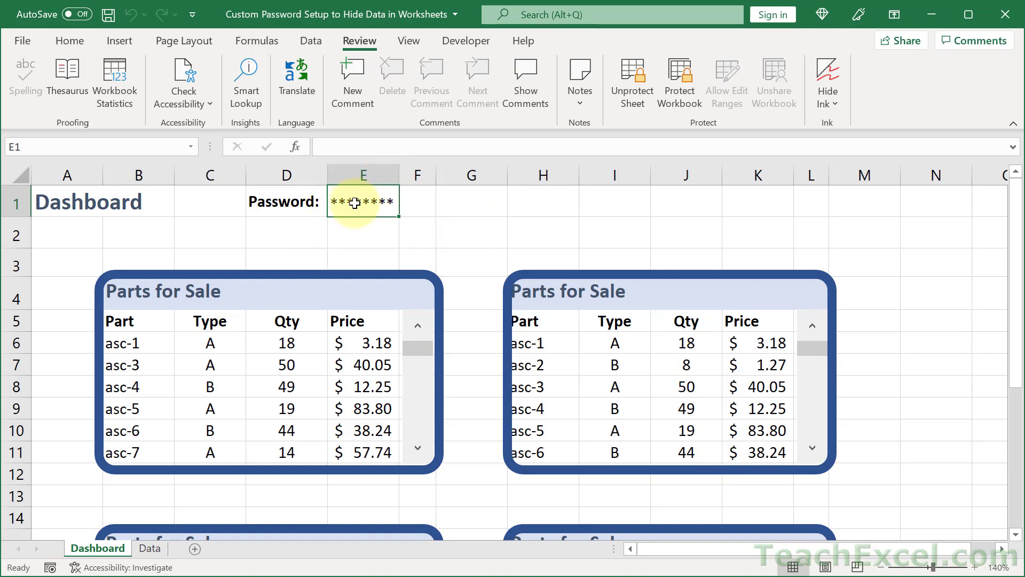
pyautogui.press('Delete')
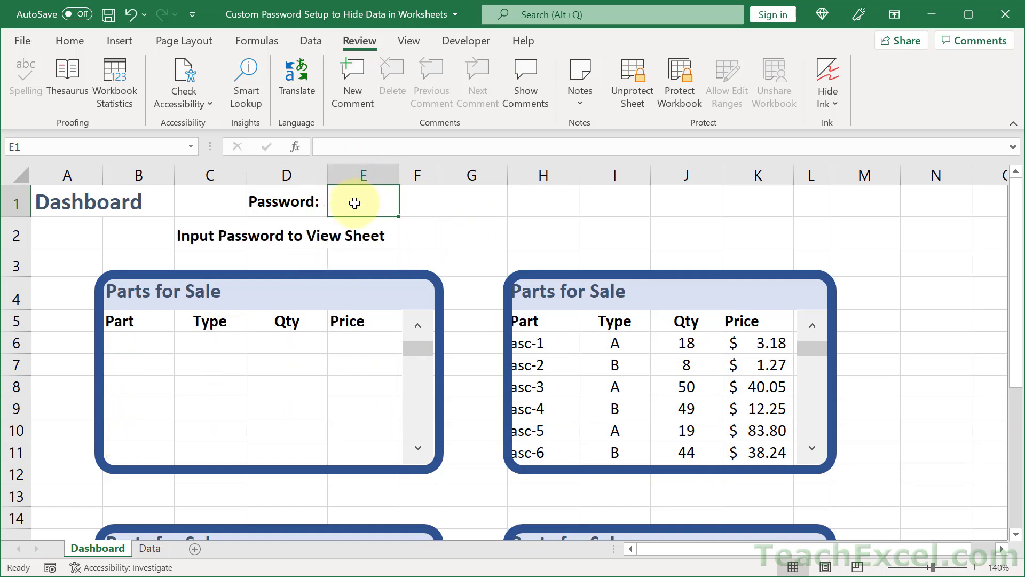
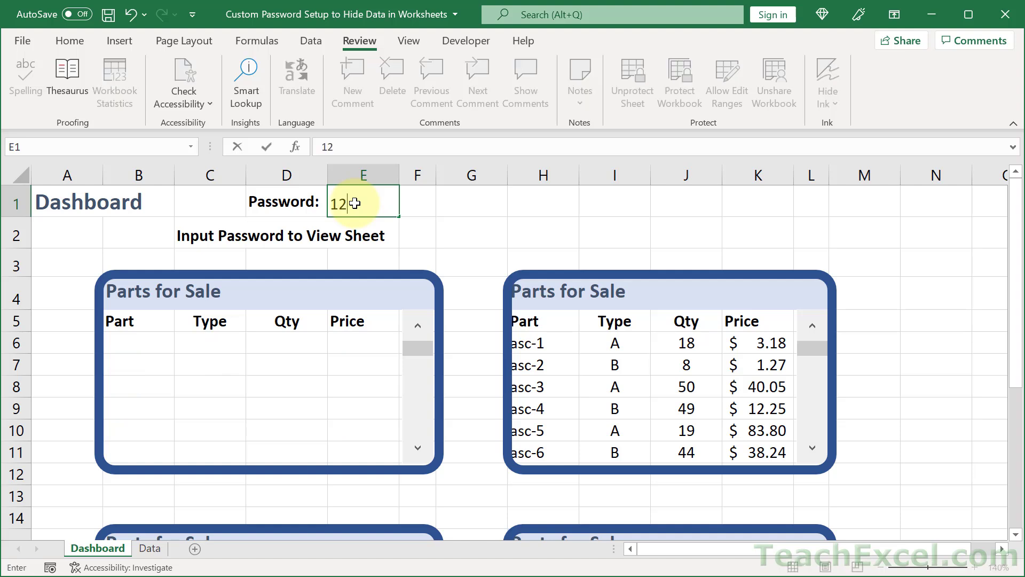
pyautogui.press('Return')
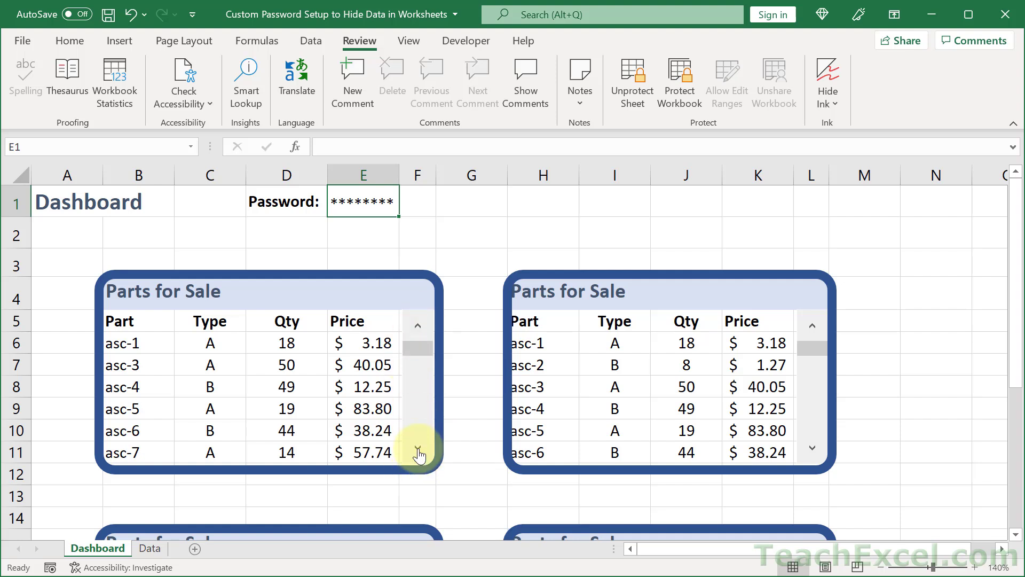
pyautogui.click(416, 451)
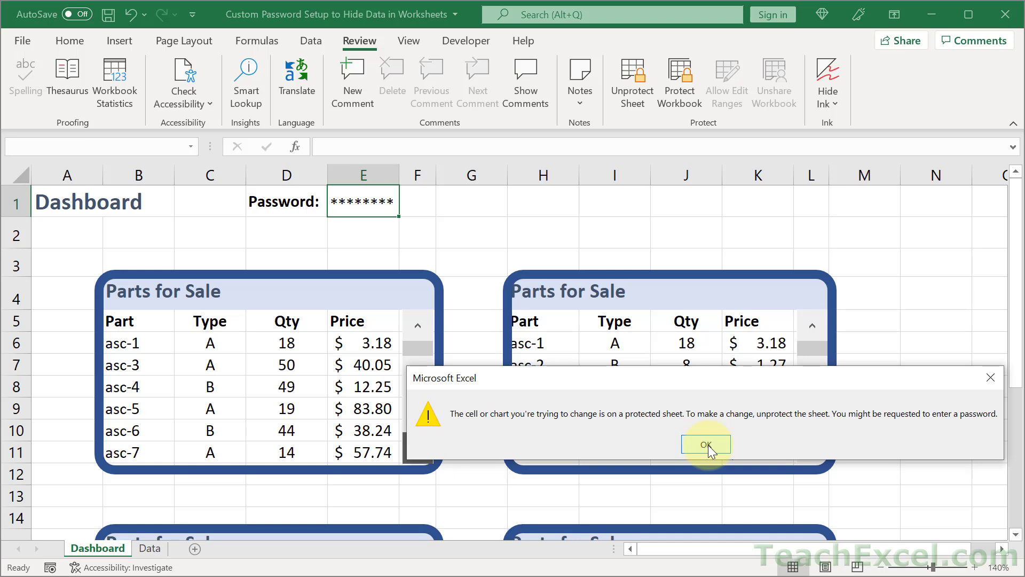
pyautogui.click(706, 445)
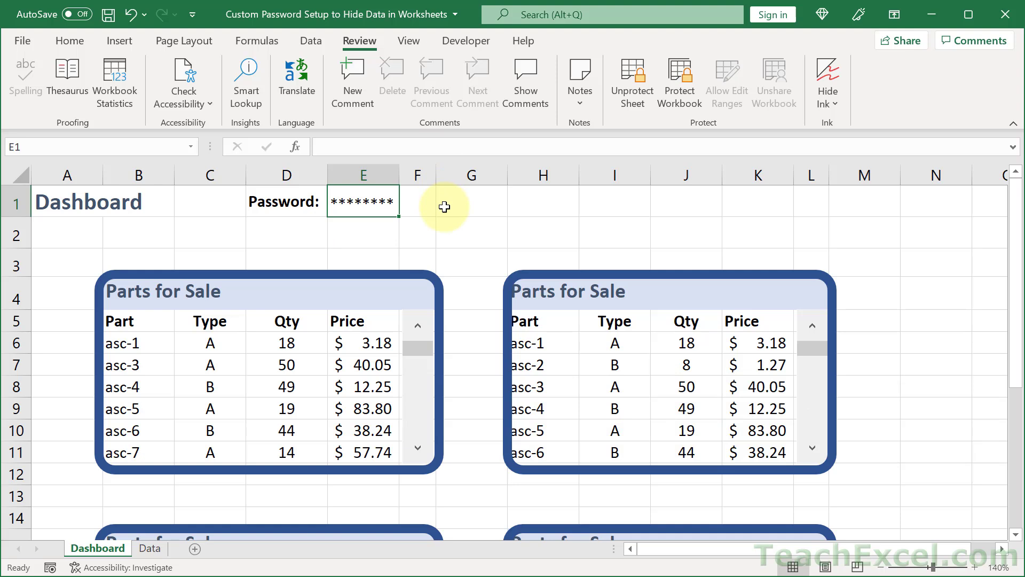
# Unprotect the Dashboard sheet by entering its password.
pyautogui.click(631, 85)
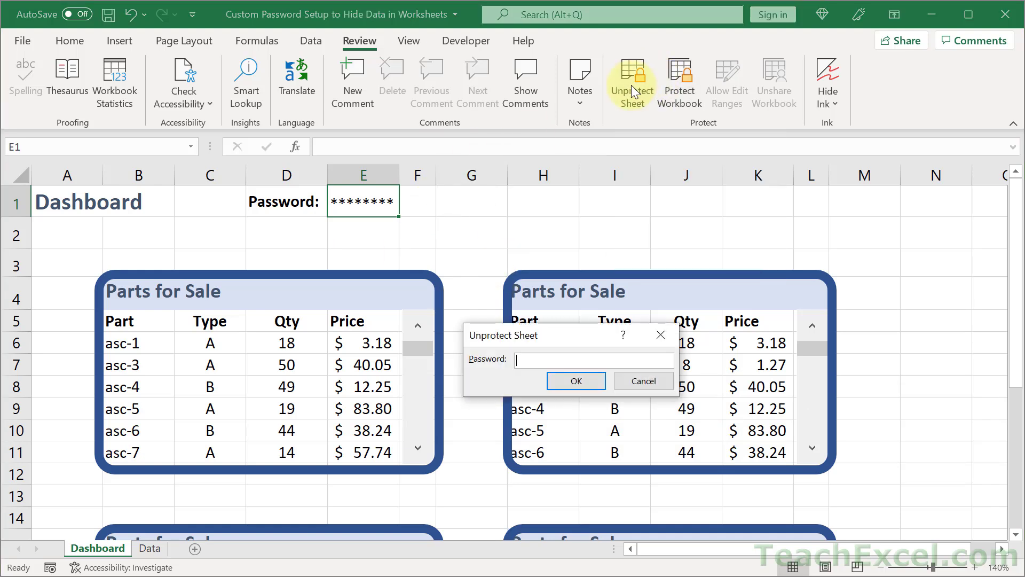
pyautogui.write('passwo')
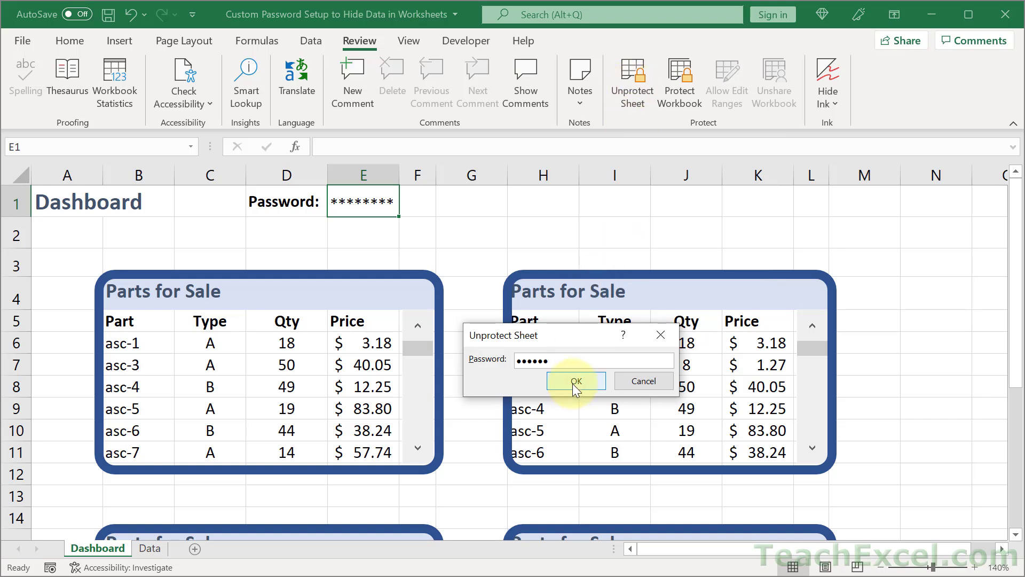
pyautogui.click(575, 383)
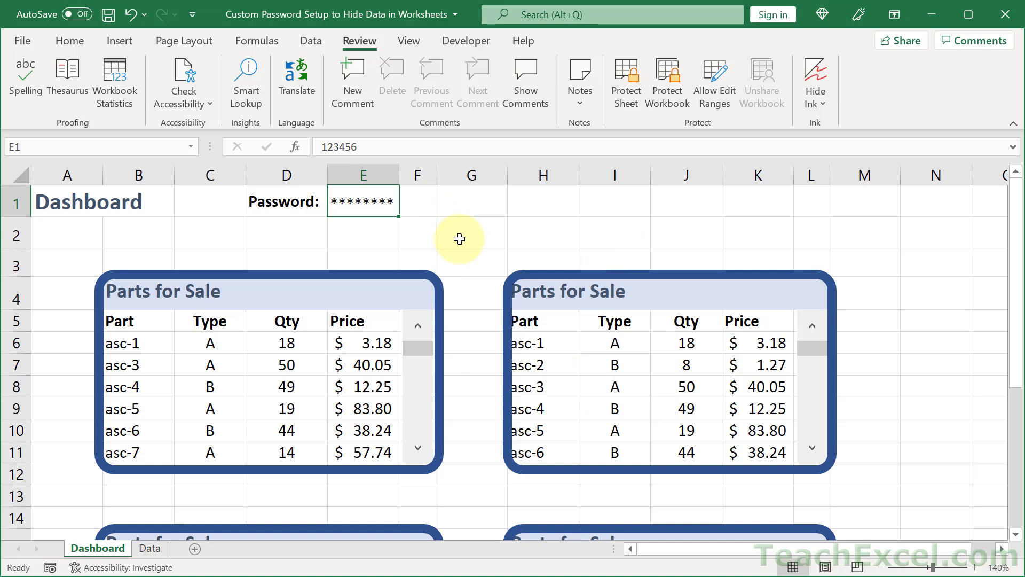
pyautogui.click(459, 239)
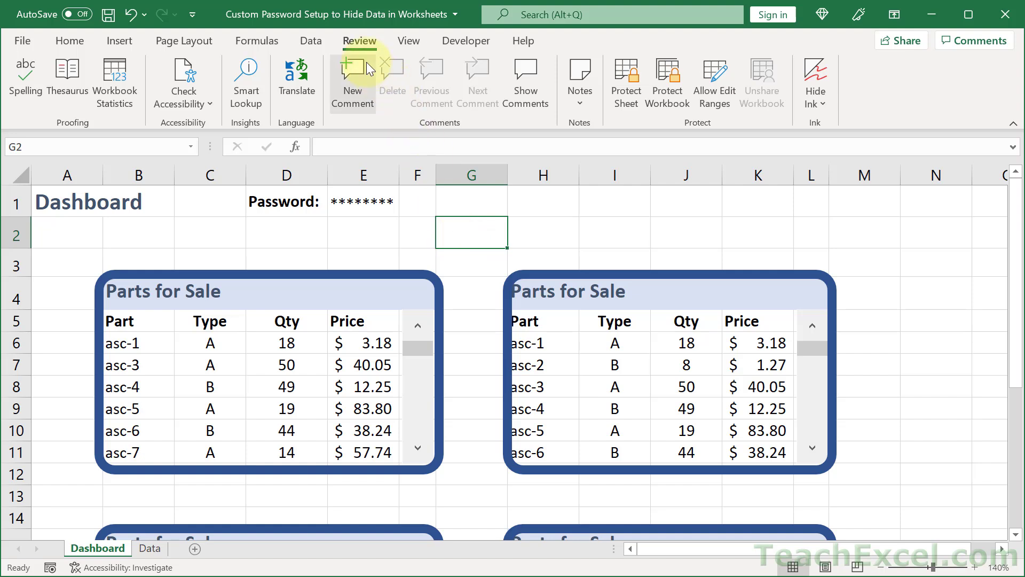
# Open the Allow Edit Ranges settings and close them without adding any ranges.
pyautogui.click(716, 85)
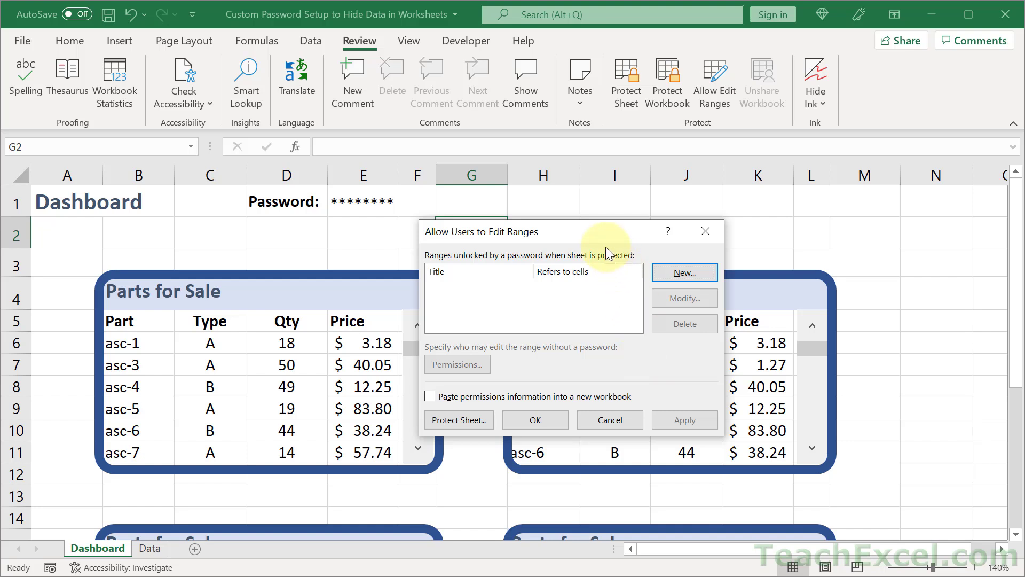
pyautogui.moveTo(594, 233); pyautogui.dragTo(665, 218)
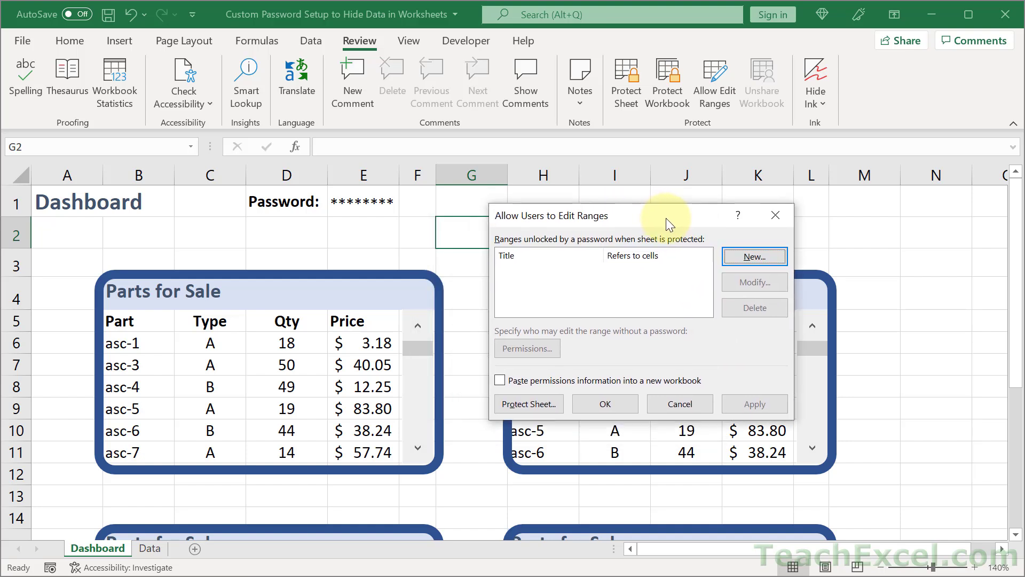
pyautogui.click(780, 217)
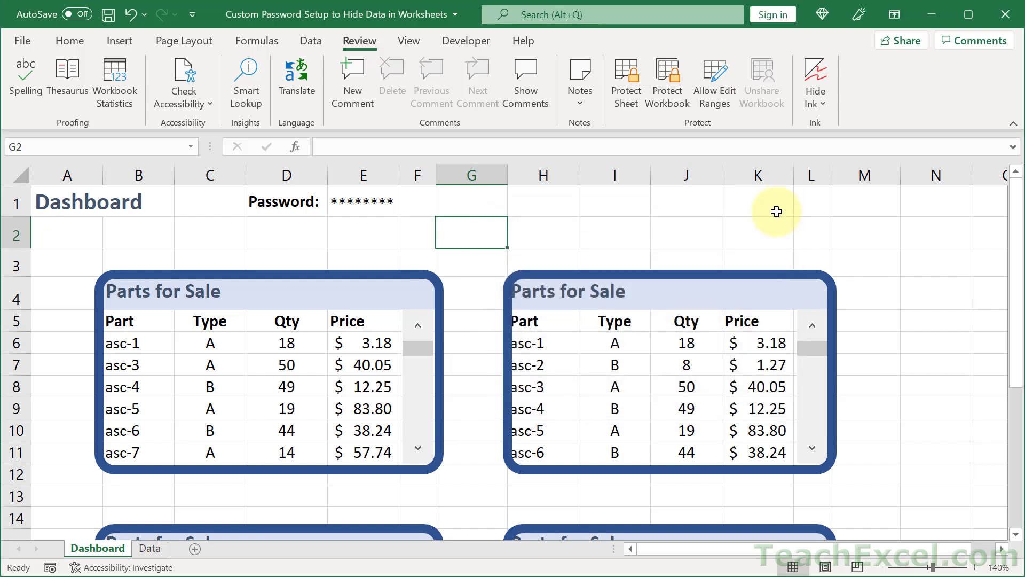
# Hide gridlines, test the table scroll bar arrows, then show gridlines again.
pyautogui.click(406, 42)
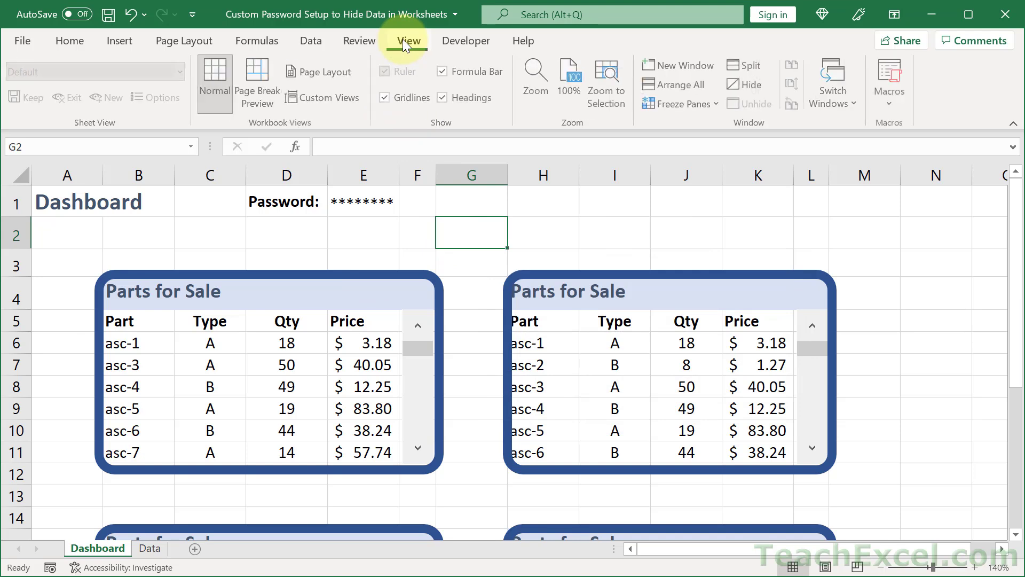
pyautogui.click(387, 95)
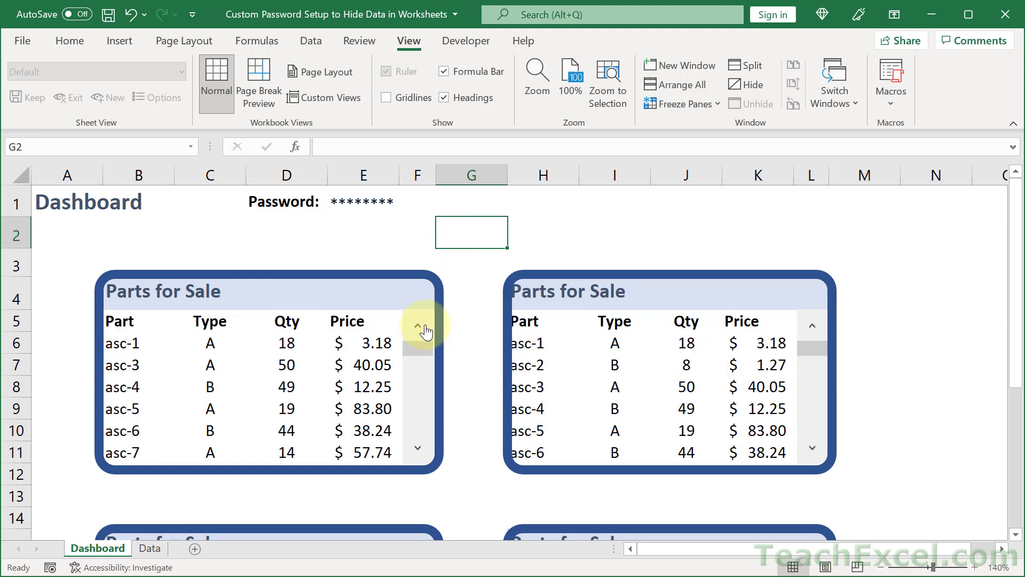
pyautogui.click(417, 448)
pyautogui.click(418, 326)
pyautogui.click(386, 97)
# Drag the left table's scroll bar into column G, exposing its linked value in F6.
pyautogui.click(464, 316)
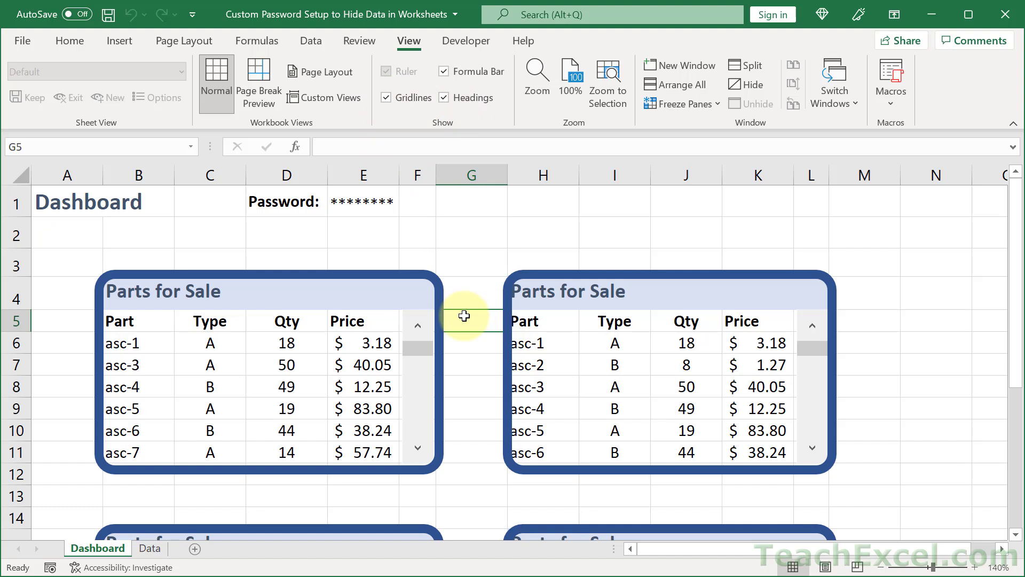
pyautogui.press('Left')
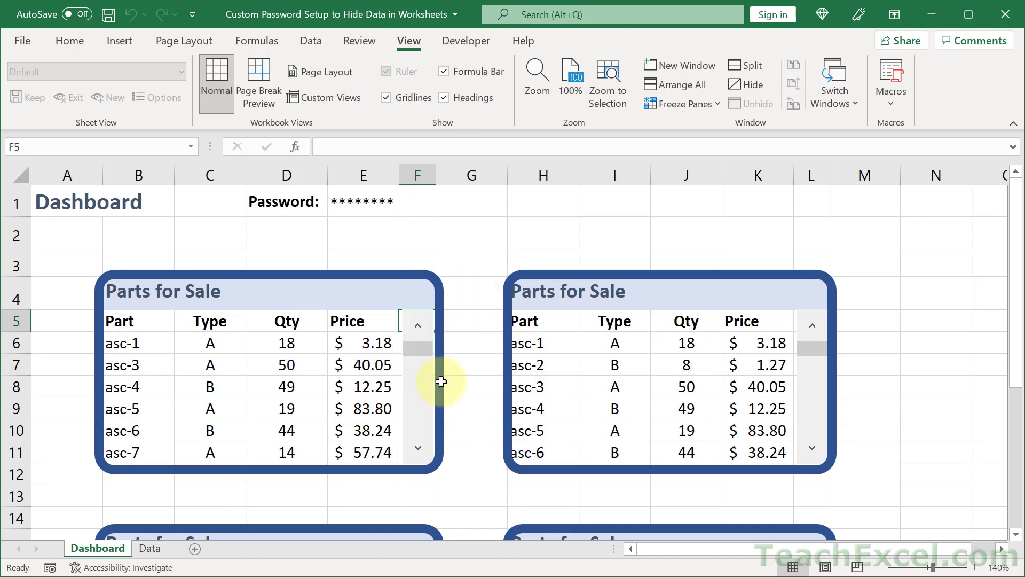
pyautogui.rightClick(414, 329)
pyautogui.press('Escape')
pyautogui.moveTo(415, 330)
pyautogui.mouseDown()
pyautogui.moveTo(466, 336)
pyautogui.moveTo(464, 321)
pyautogui.mouseUp()
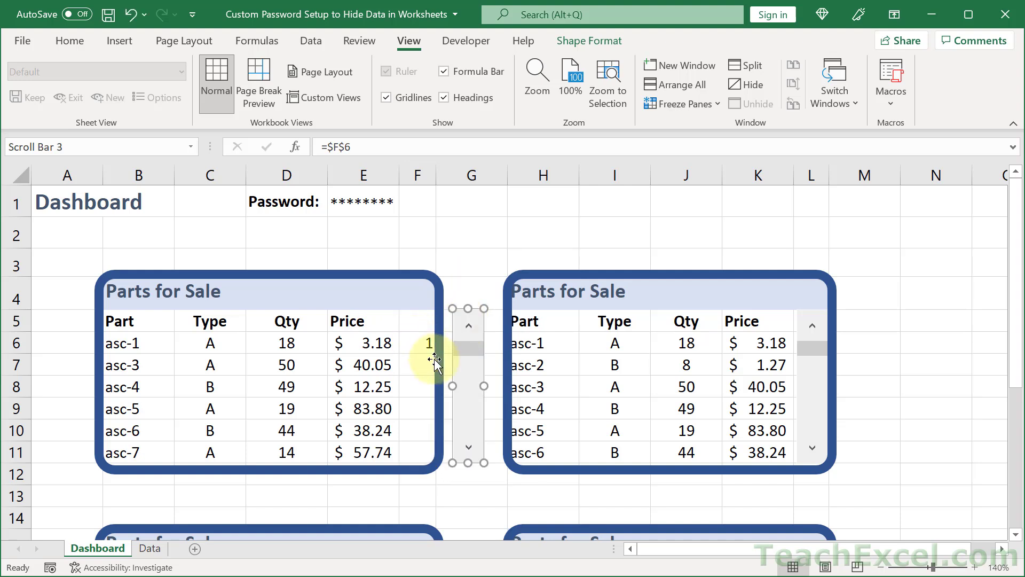
# Step the tables forward and back so F6's linked value reads 2.
pyautogui.click(486, 264)
pyautogui.click(813, 451)
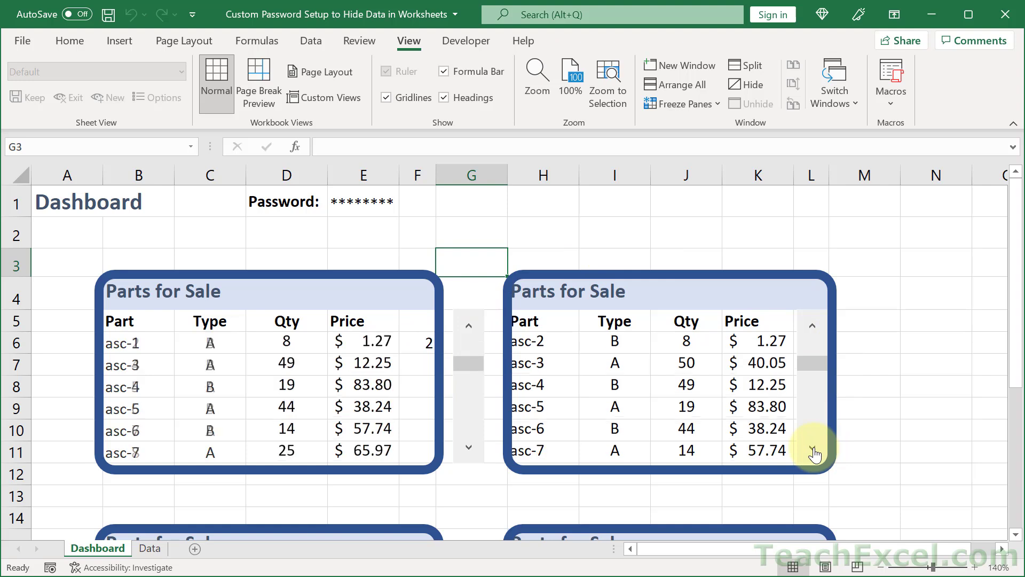
pyautogui.click(469, 325)
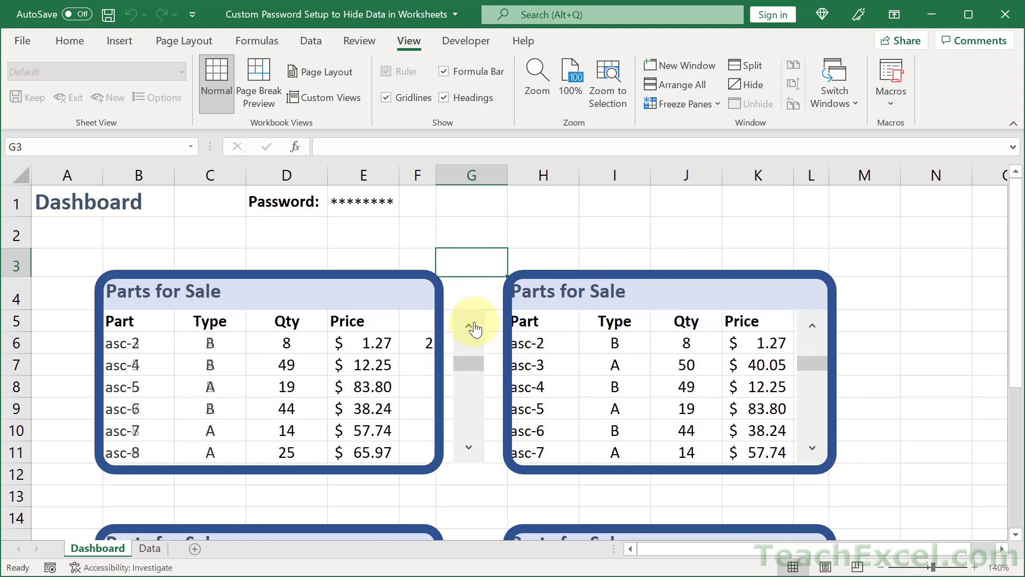
# Unlock cell F6 via Format Cells > Protection.
pyautogui.rightClick(418, 346)
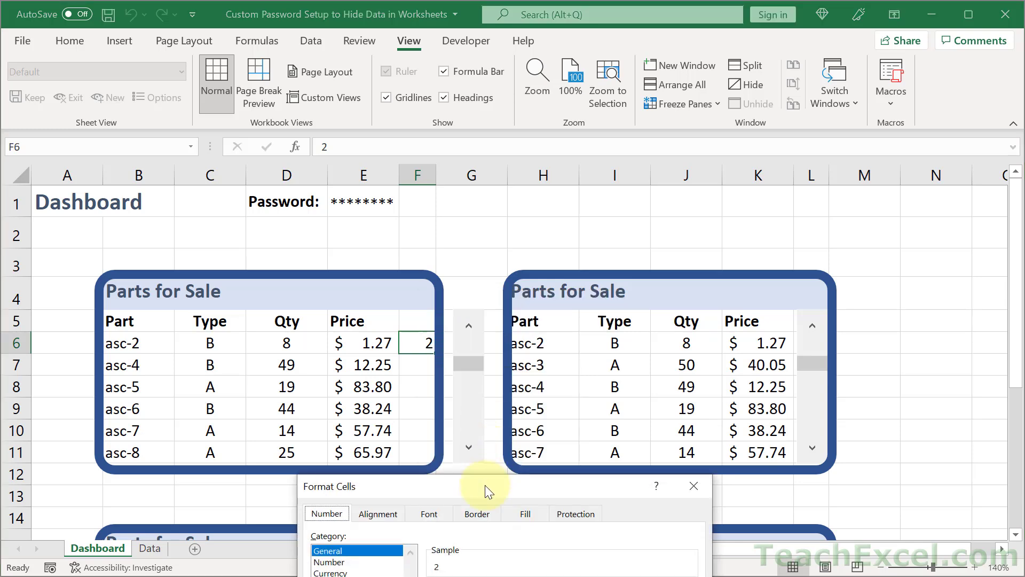
pyautogui.moveTo(481, 492)
pyautogui.mouseDown()
pyautogui.moveTo(551, 72)
pyautogui.moveTo(545, 79)
pyautogui.mouseUp()
pyautogui.click(648, 104)
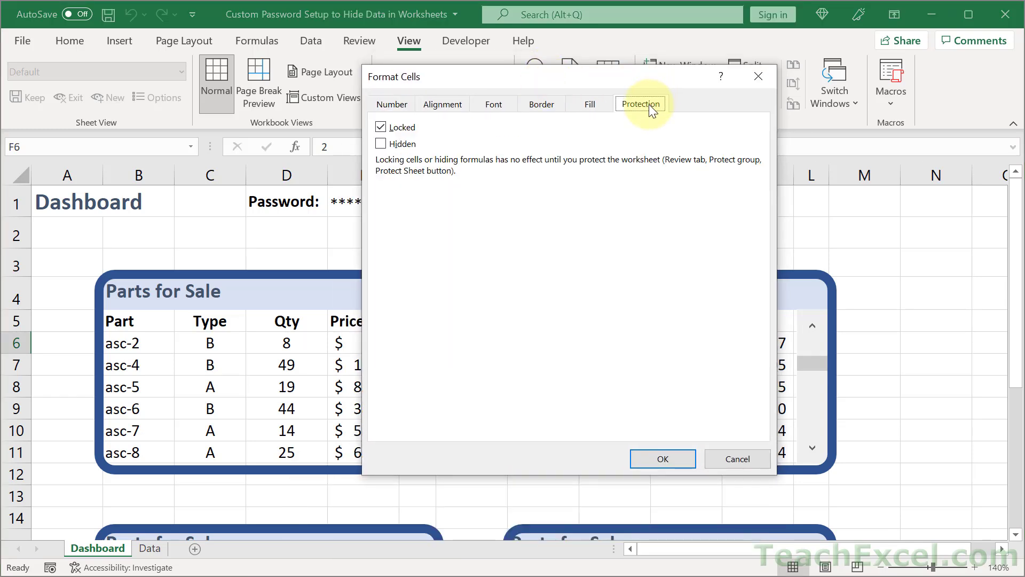
pyautogui.click(380, 127)
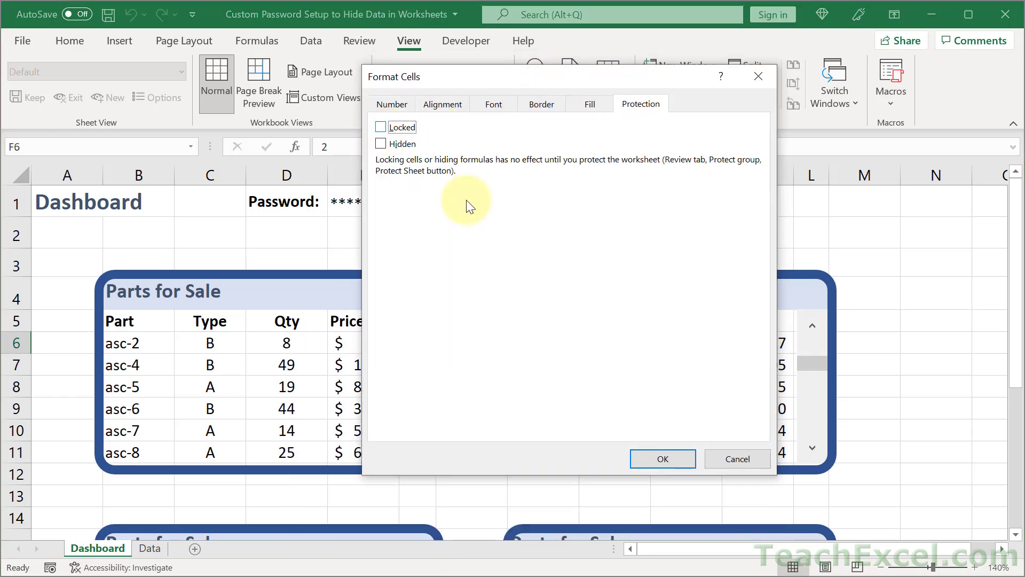
pyautogui.click(665, 459)
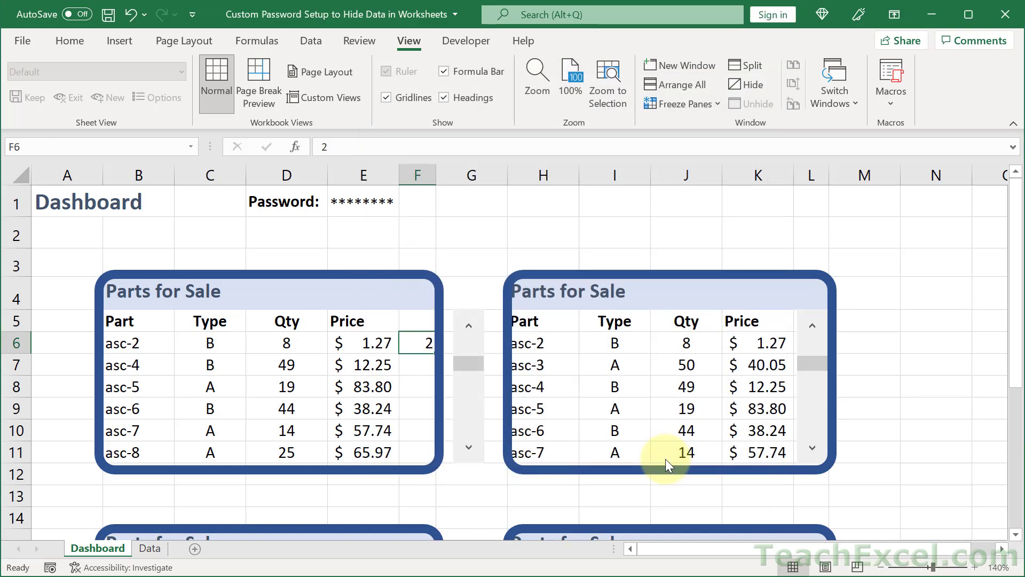
# Move the left scroll bar back onto the table and re-protect the sheet.
pyautogui.rightClick(473, 332)
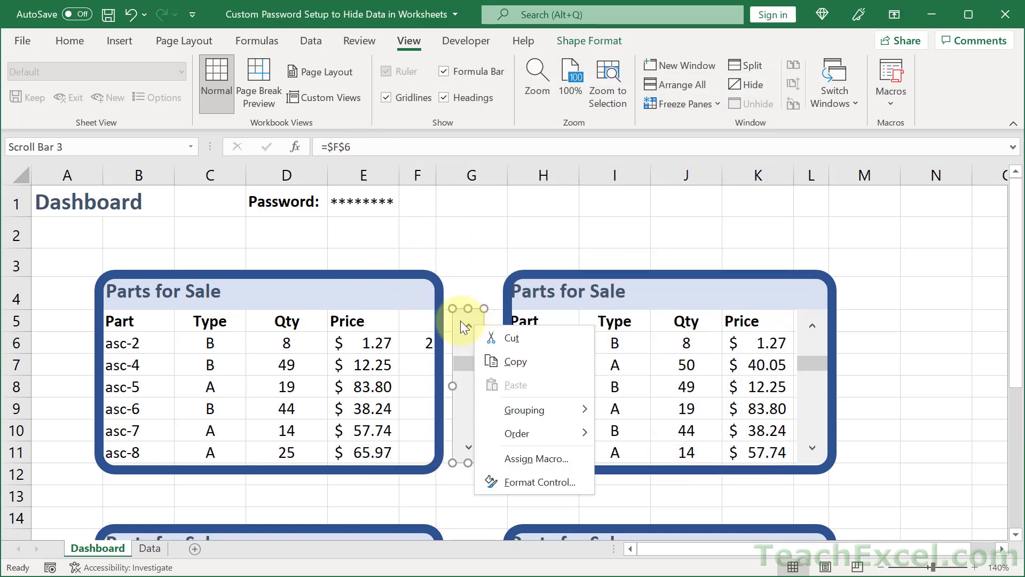
pyautogui.press('Escape')
pyautogui.moveTo(469, 321); pyautogui.dragTo(417, 325)
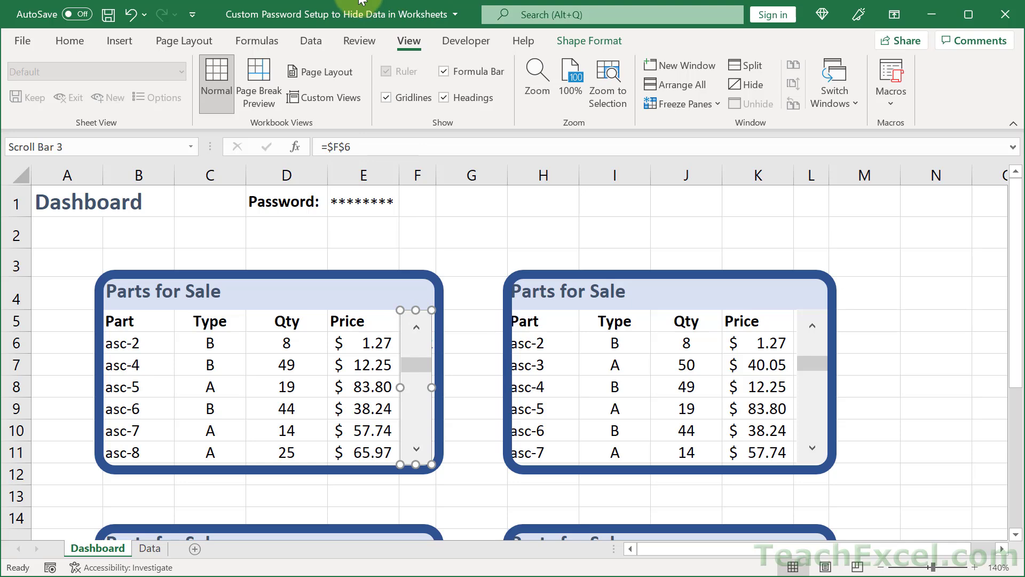
pyautogui.click(354, 43)
pyautogui.click(631, 106)
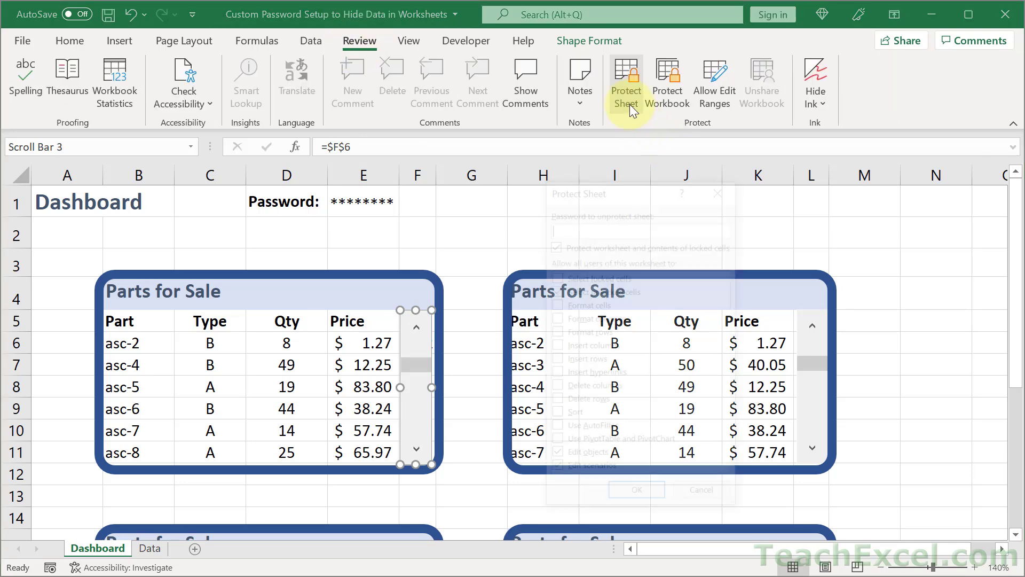
pyautogui.click(641, 496)
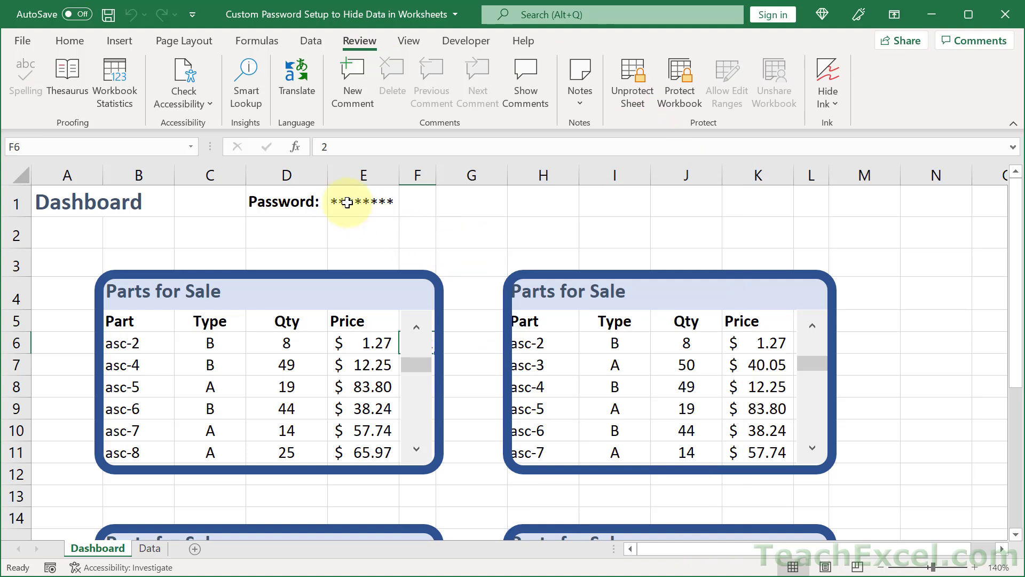
# Scroll the protected tables down two rows and back to asc-1, then unprotect the sheet.
pyautogui.click(346, 201)
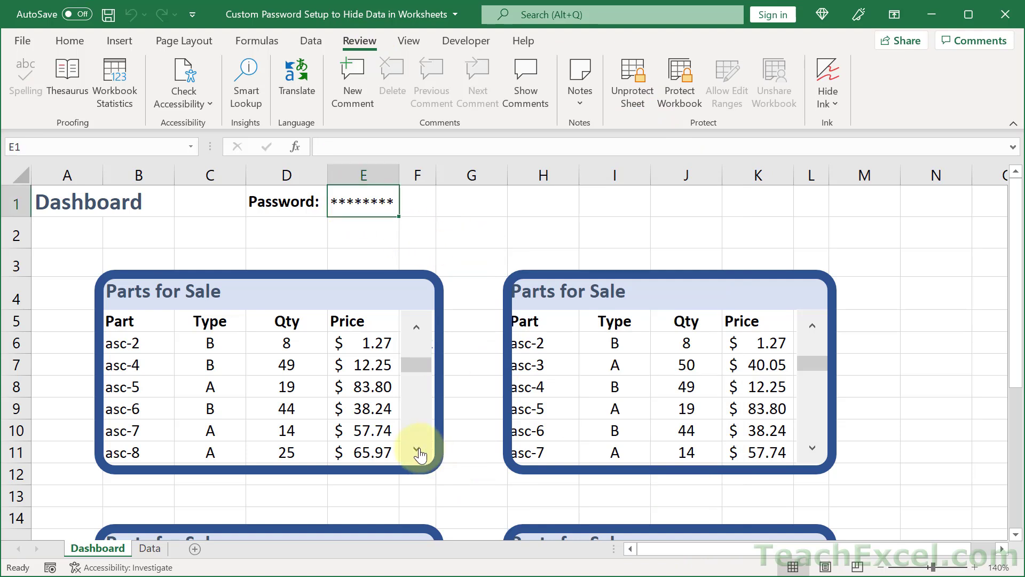
pyautogui.click(418, 451)
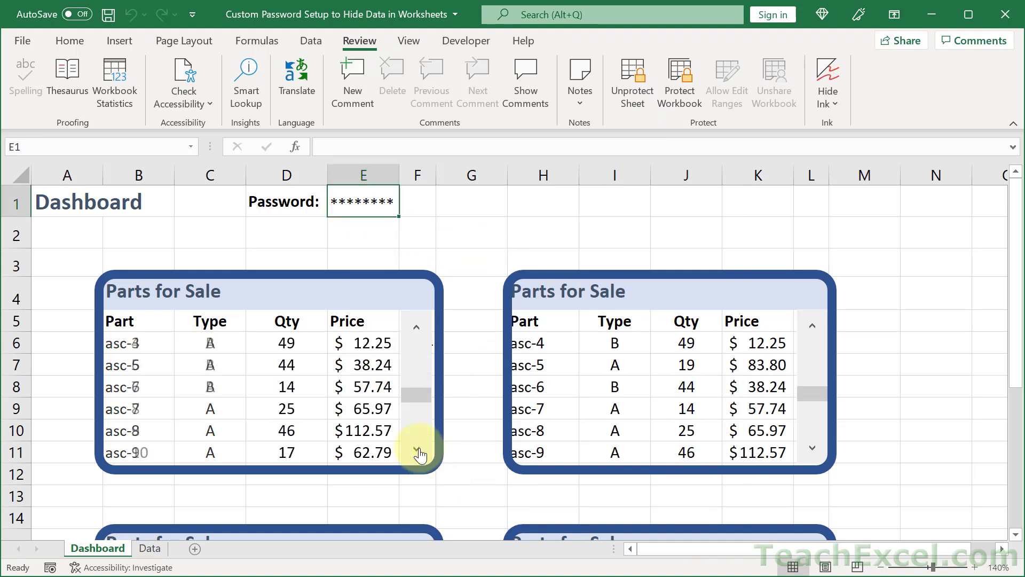
pyautogui.click(418, 451)
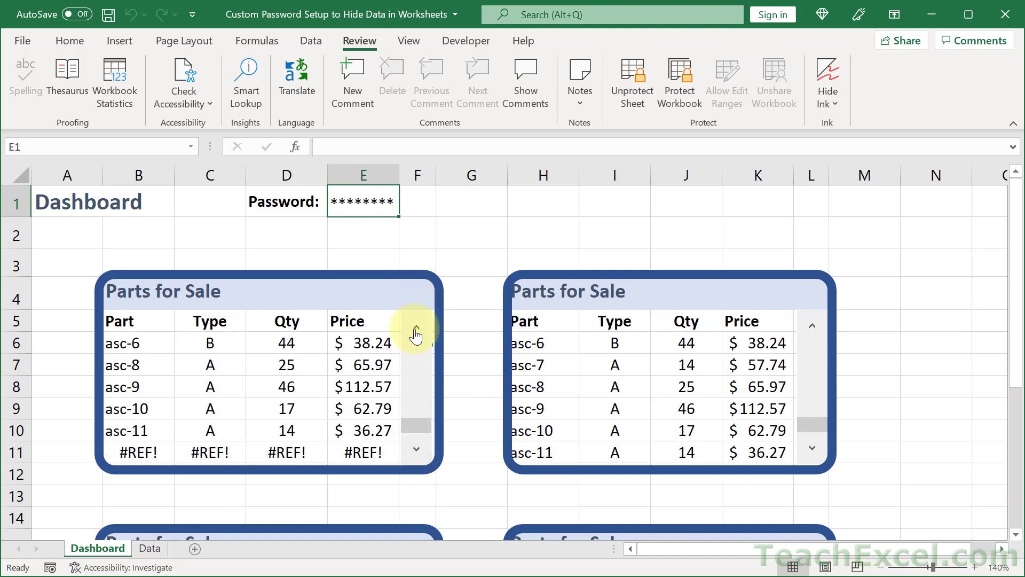
pyautogui.click(416, 332)
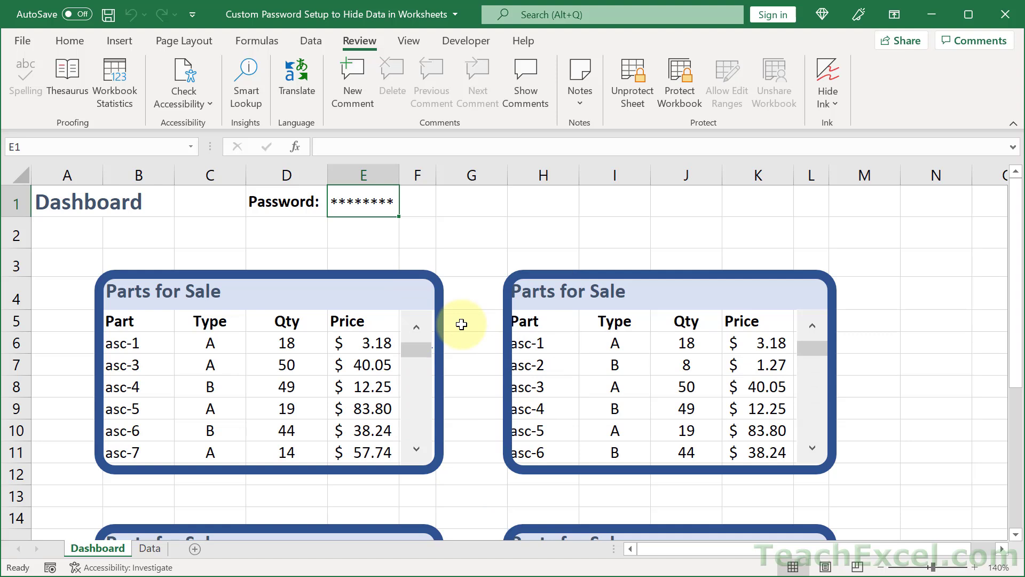
pyautogui.click(624, 110)
# Give password cell E1 a light grey fill and zoom in on it.
pyautogui.click(357, 236)
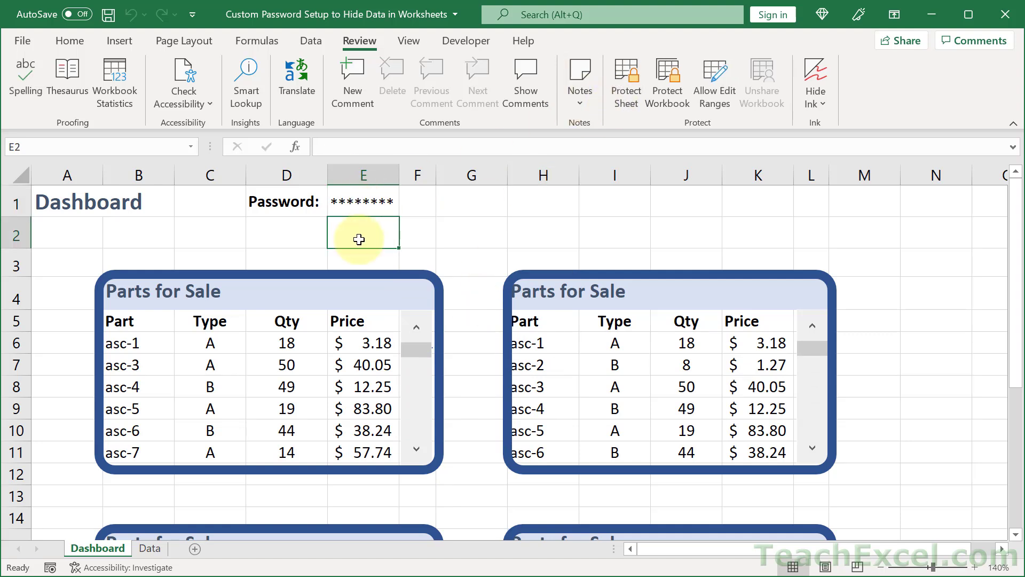
pyautogui.click(354, 204)
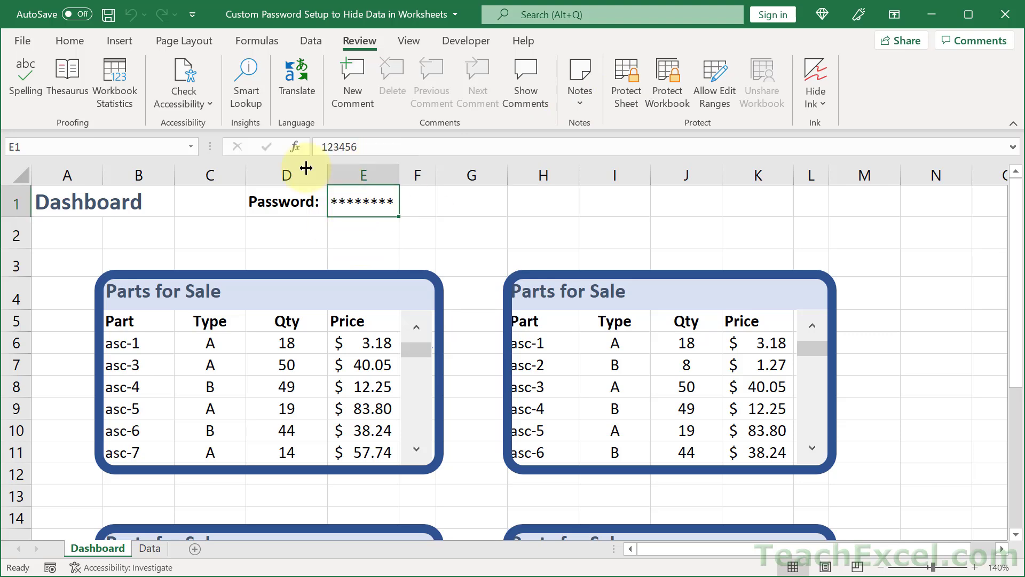
pyautogui.click(68, 42)
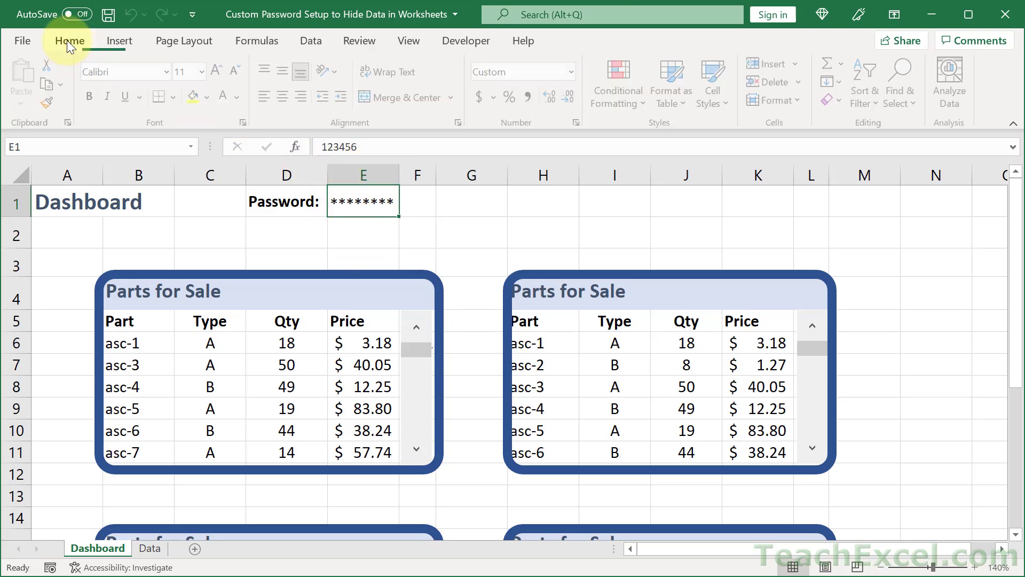
pyautogui.click(209, 97)
pyautogui.click(196, 158)
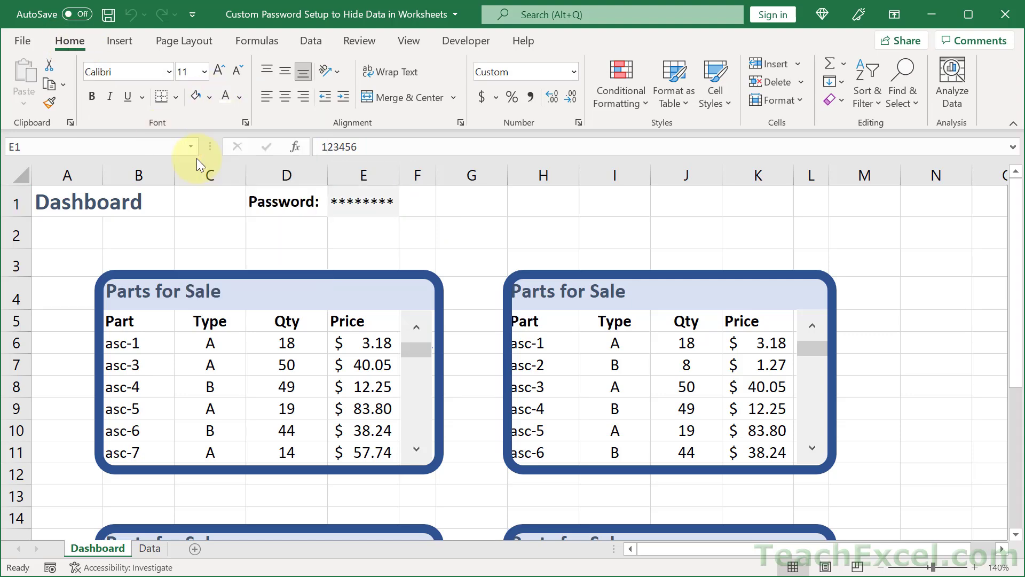
pyautogui.keyDown('ctrl'); pyautogui.scroll(2, 411, 238); pyautogui.keyUp('ctrl')
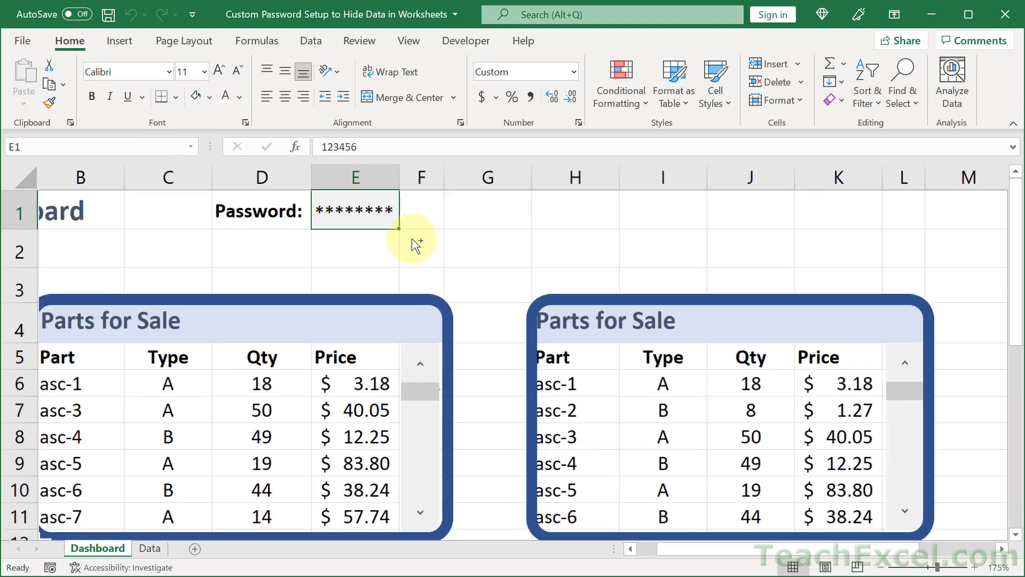
pyautogui.keyDown('ctrl'); pyautogui.scroll(3, 412, 240); pyautogui.keyUp('ctrl')
pyautogui.keyDown('ctrl'); pyautogui.scroll(6, 416, 244); pyautogui.keyUp('ctrl')
pyautogui.hscroll(-3, 416, 240)
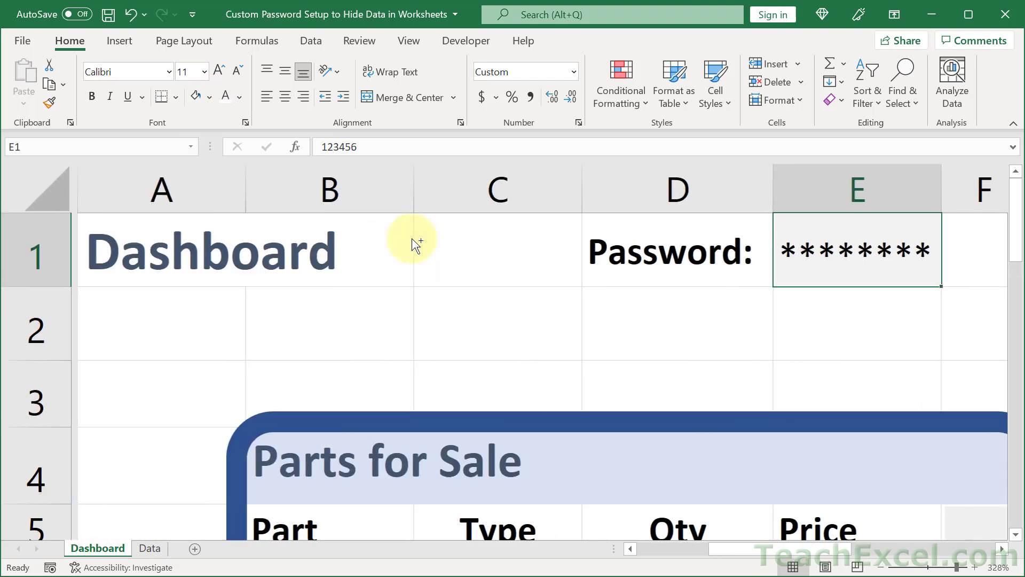
pyautogui.hscroll(10, 411, 238)
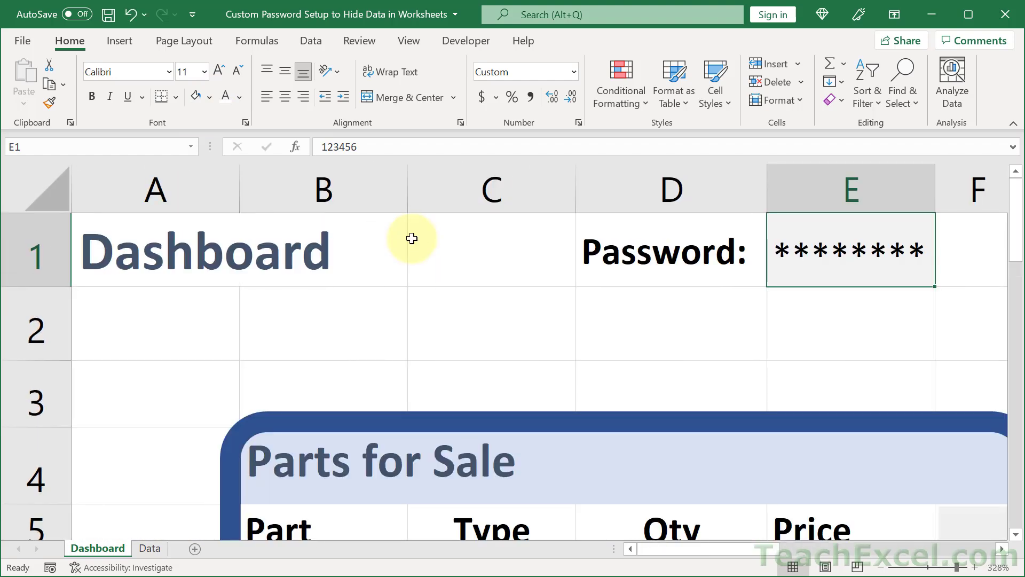
pyautogui.click(1002, 549)
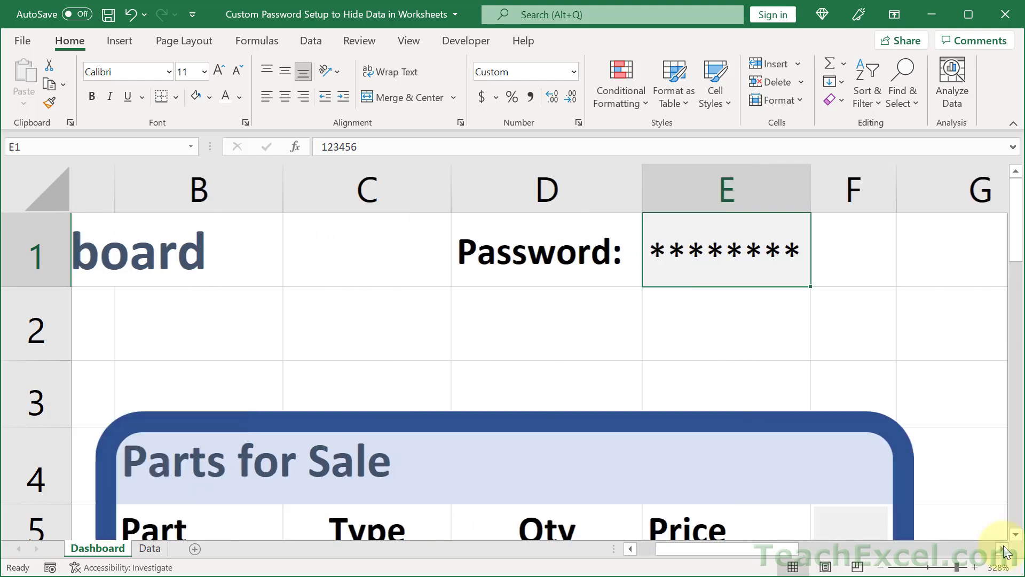
# Draw a rounded rectangle over cell E1.
pyautogui.click(469, 276)
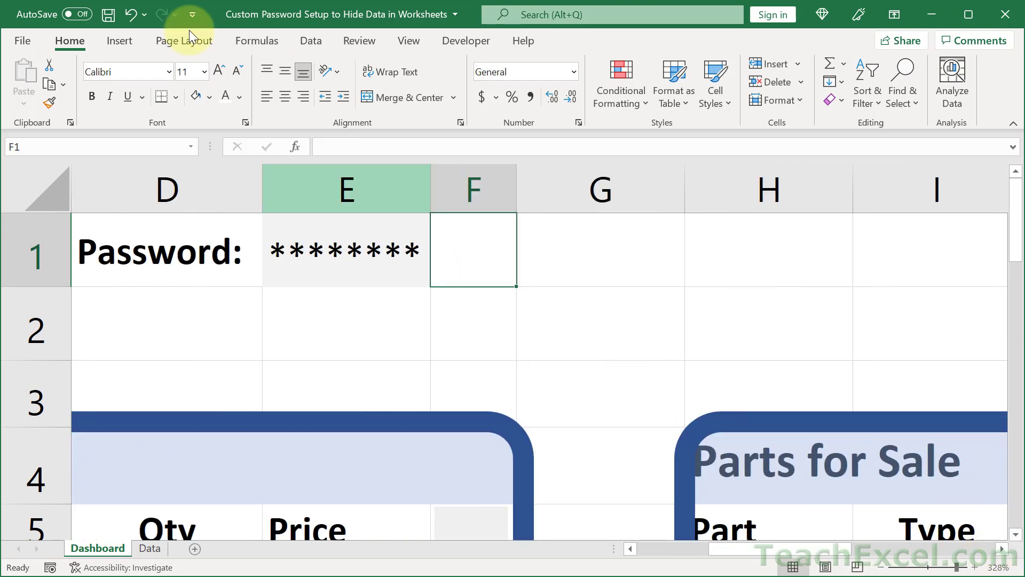
pyautogui.click(120, 42)
pyautogui.click(191, 91)
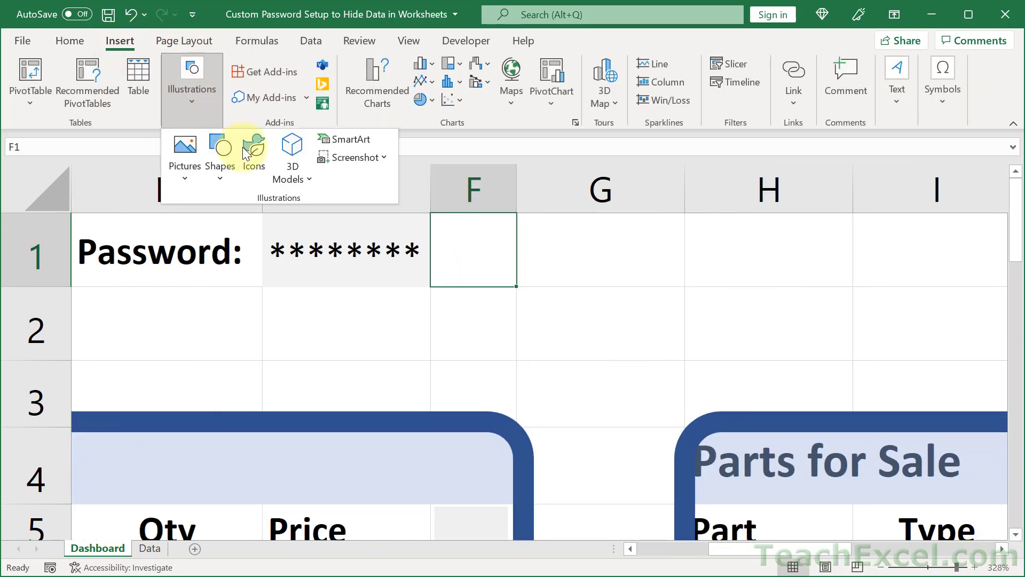
pyautogui.click(219, 161)
pyautogui.click(292, 222)
pyautogui.moveTo(427, 287); pyautogui.dragTo(256, 212)
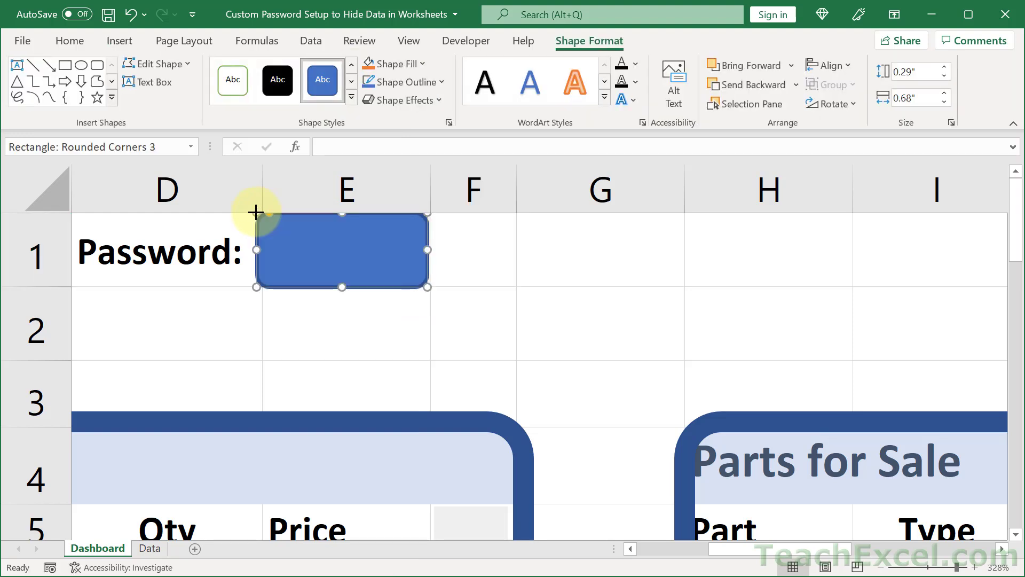
pyautogui.press('Right')
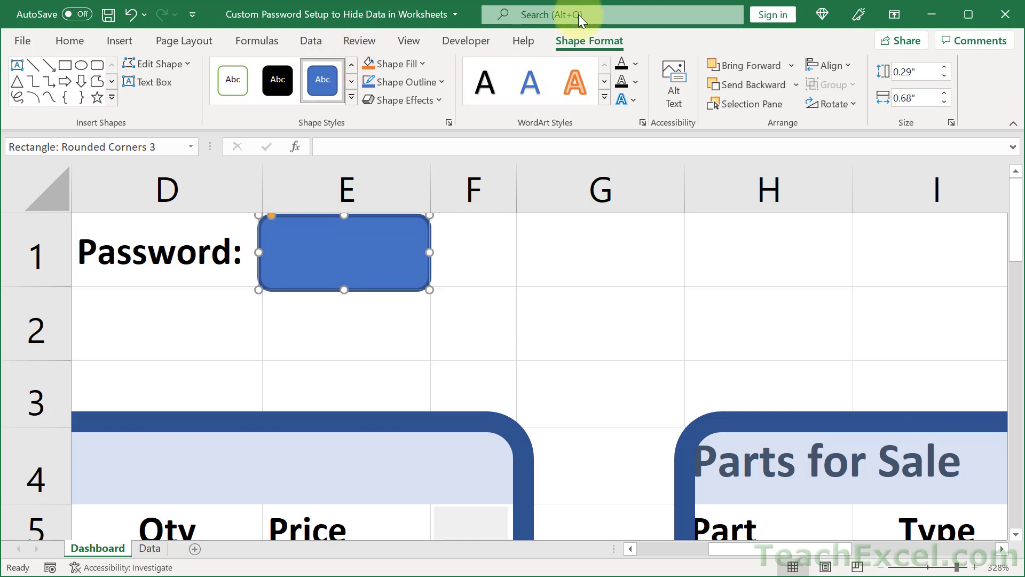
# Format the rectangle with no fill and a light 3 pt outline.
pyautogui.click(395, 62)
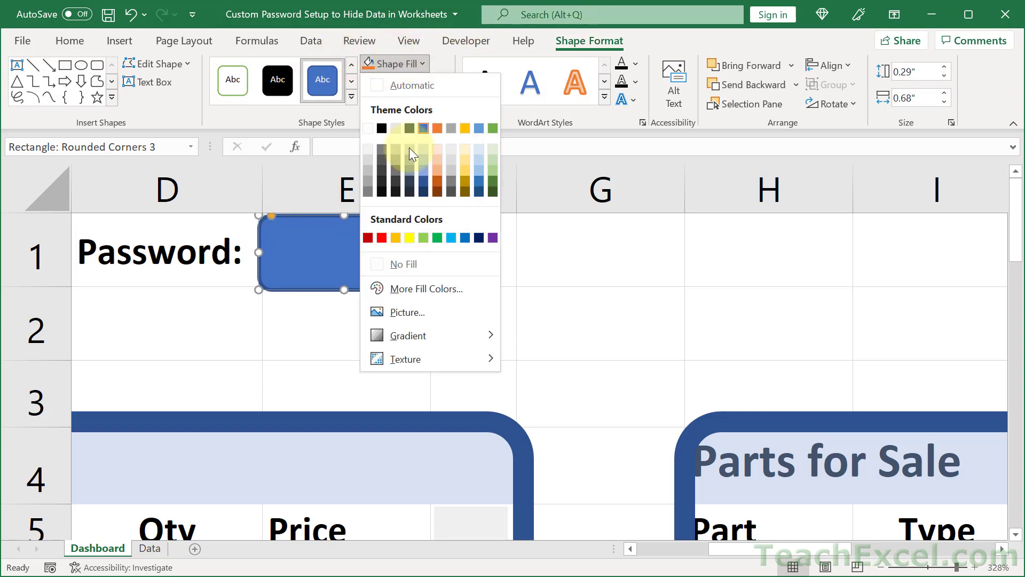
pyautogui.click(427, 261)
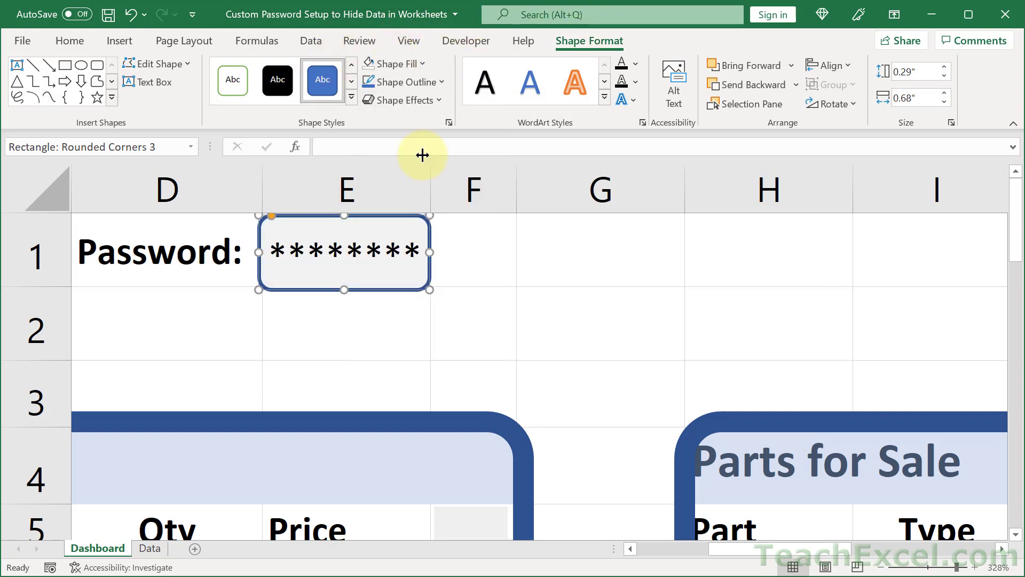
pyautogui.click(431, 100)
pyautogui.click(420, 83)
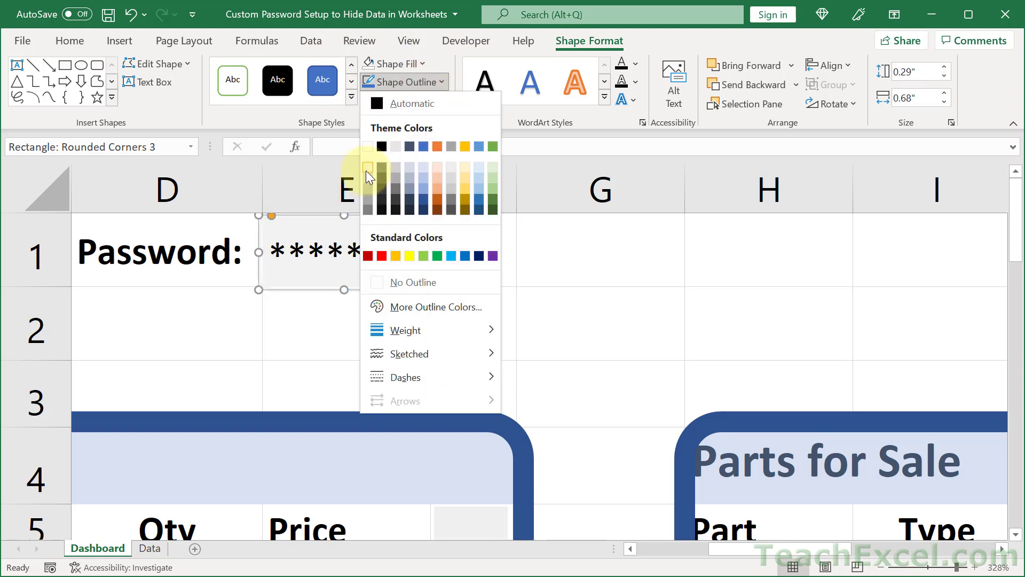
pyautogui.click(366, 169)
pyautogui.click(427, 79)
pyautogui.moveTo(431, 330)
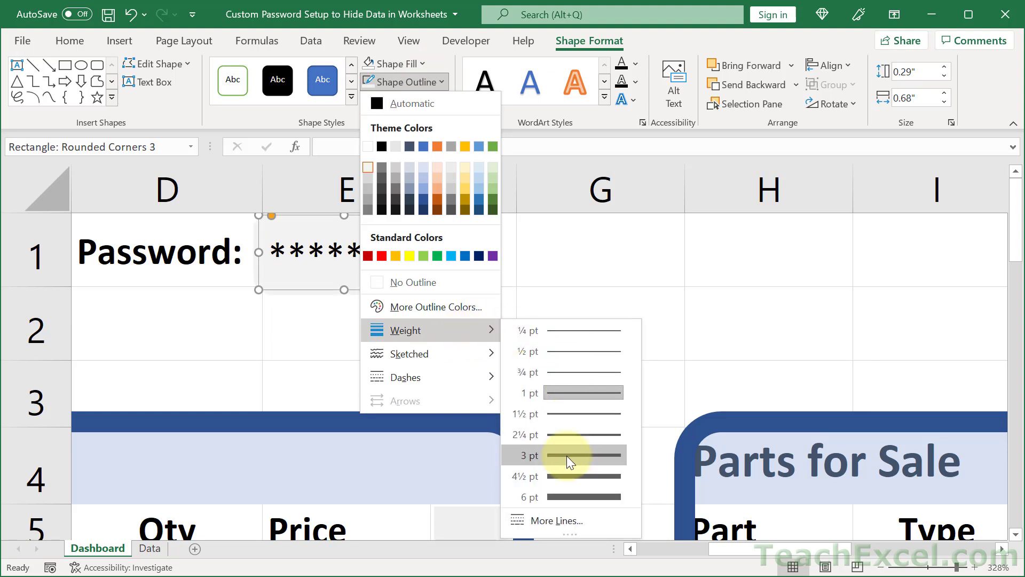
pyautogui.click(566, 456)
# Turn off the Dashboard gridlines and zoom back out to 100%.
pyautogui.click(494, 264)
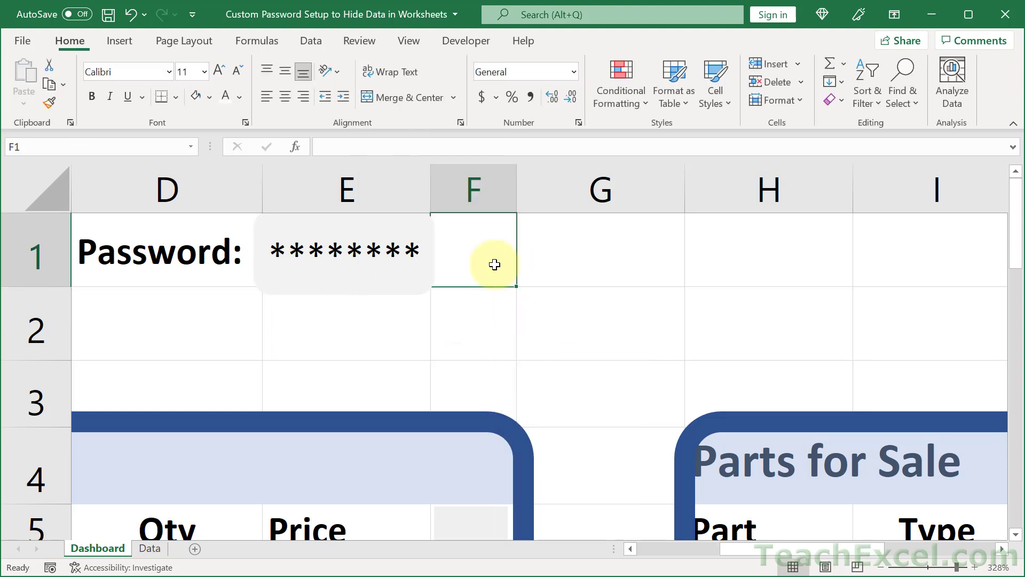
pyautogui.click(552, 375)
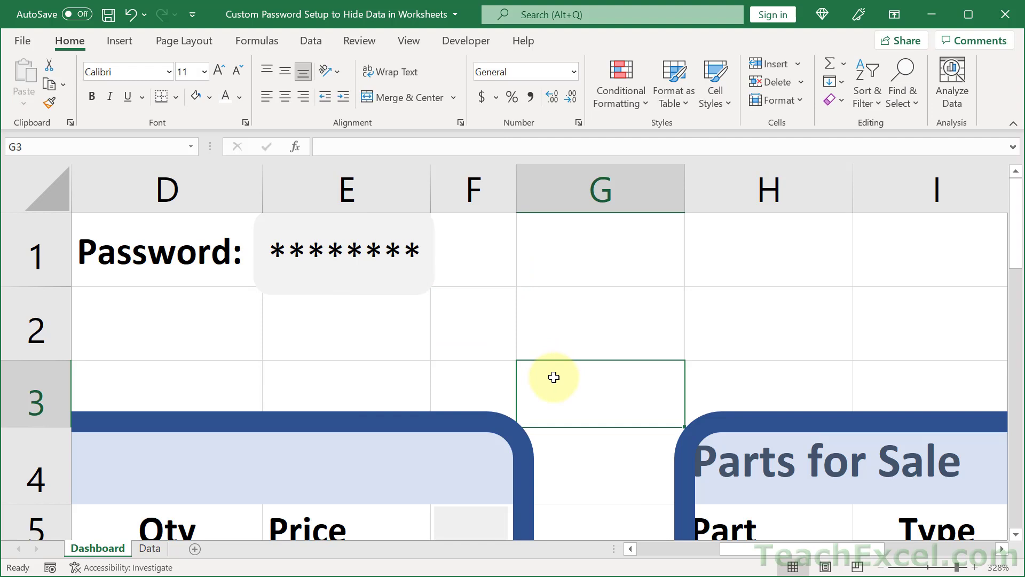
pyautogui.click(404, 46)
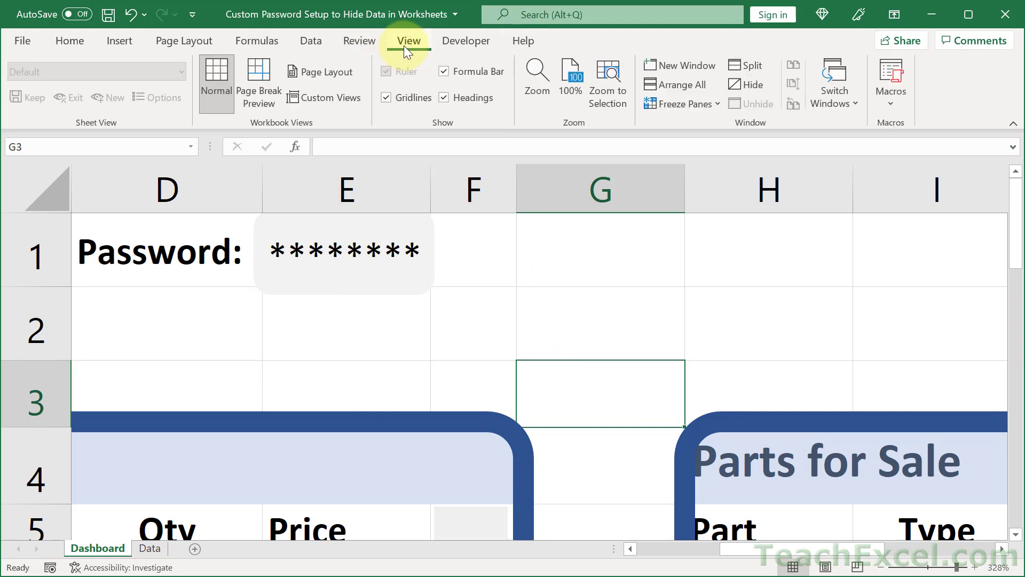
pyautogui.click(389, 97)
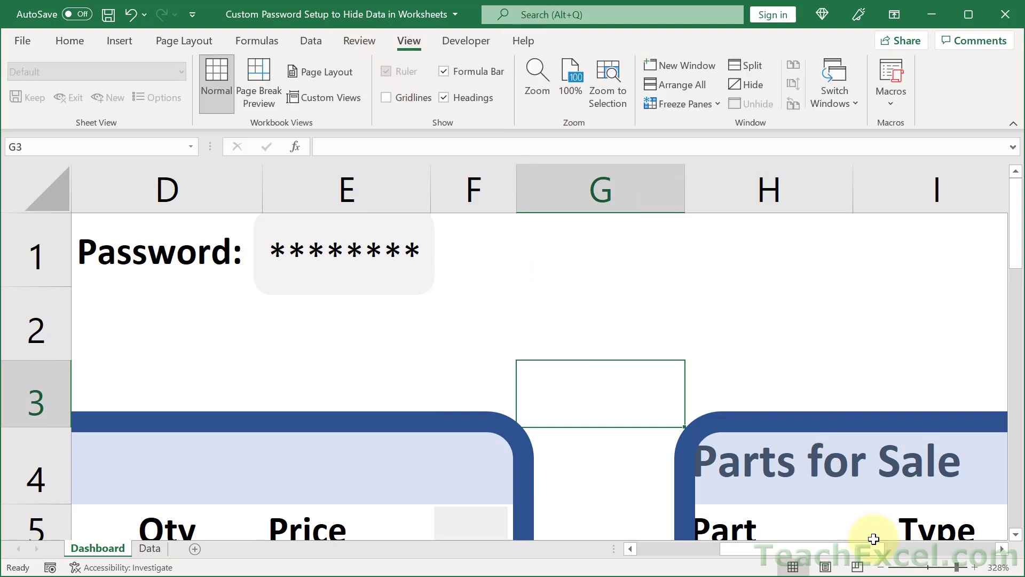
pyautogui.click(880, 567)
pyautogui.click(880, 567)
pyautogui.click(881, 567)
pyautogui.click(881, 567)
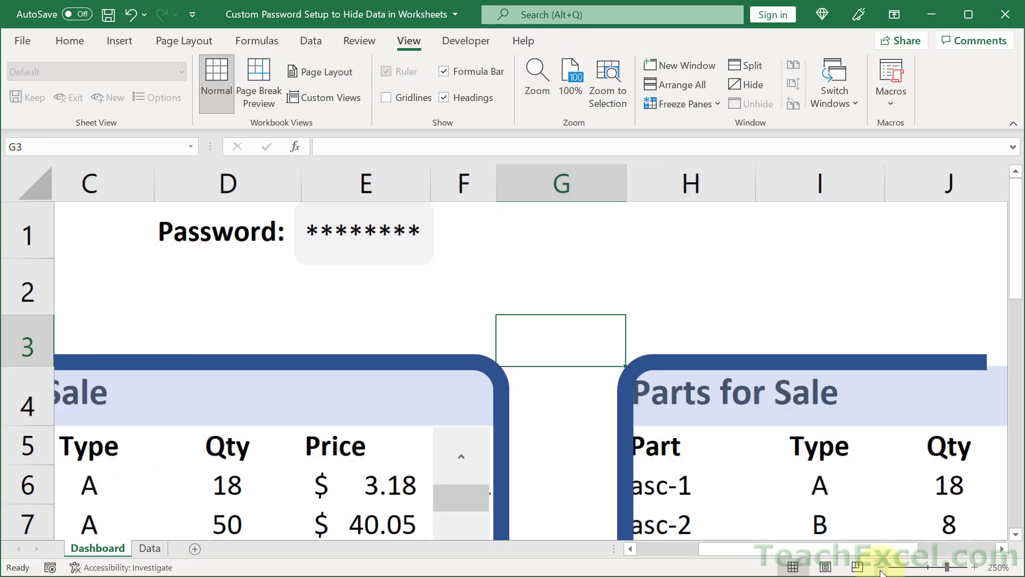
pyautogui.click(881, 567)
pyautogui.click(881, 566)
pyautogui.click(881, 567)
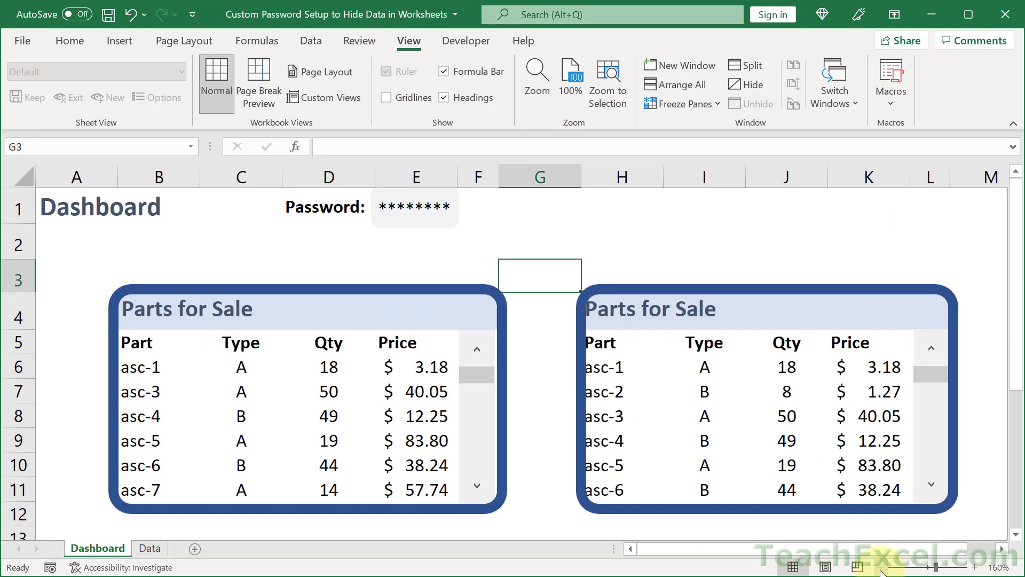
pyautogui.click(881, 567)
pyautogui.click(881, 567)
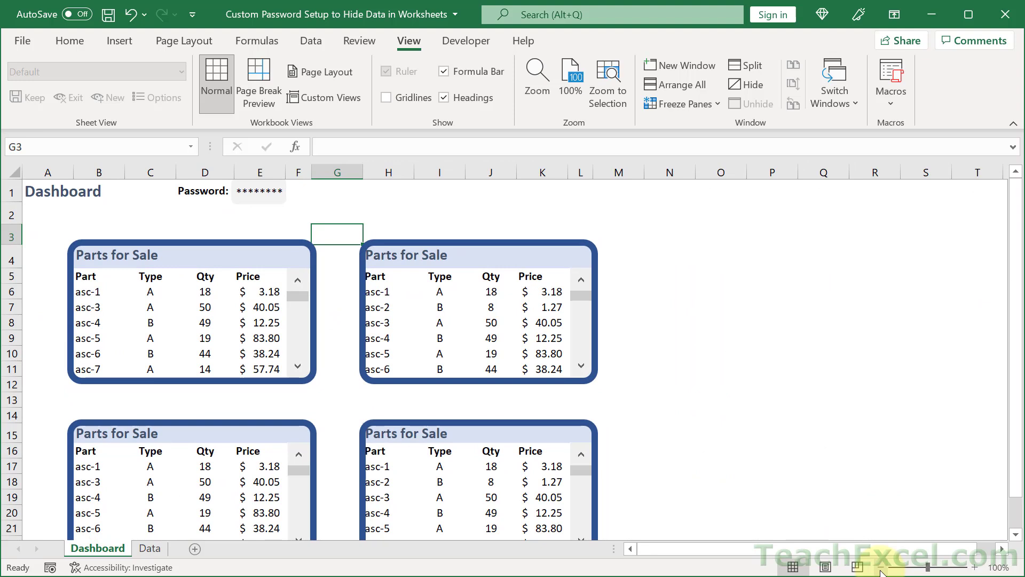